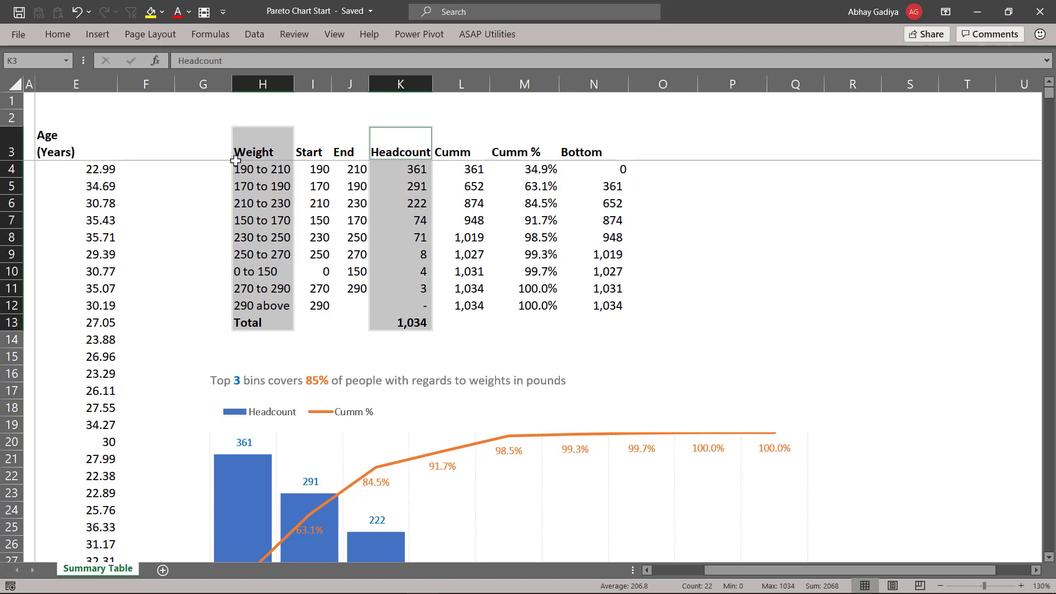
- Insert a Waterfall chart from the selected Weight and Headcount data
click(99, 36)
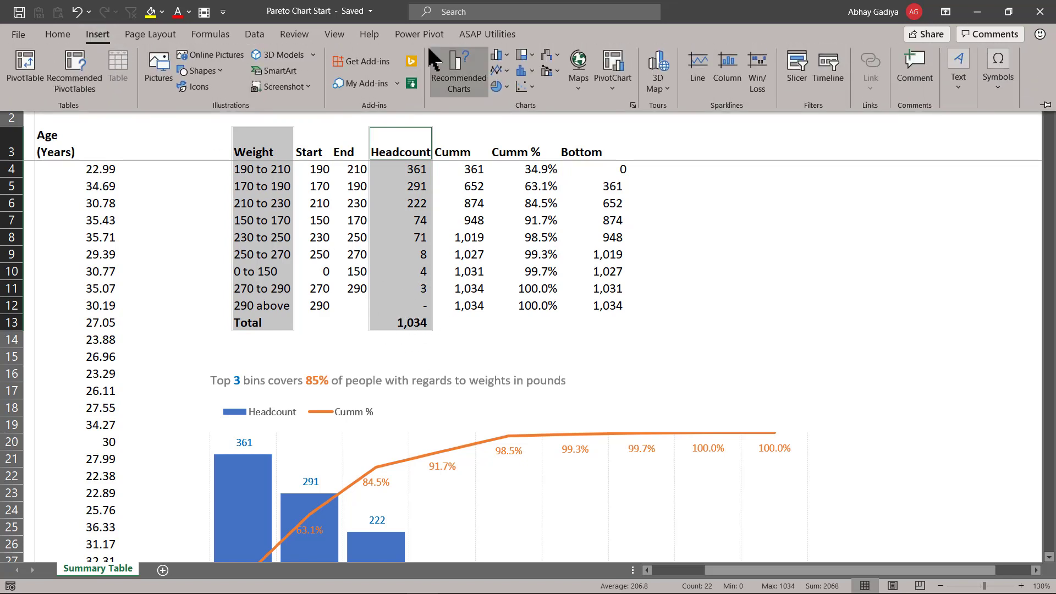
click(553, 61)
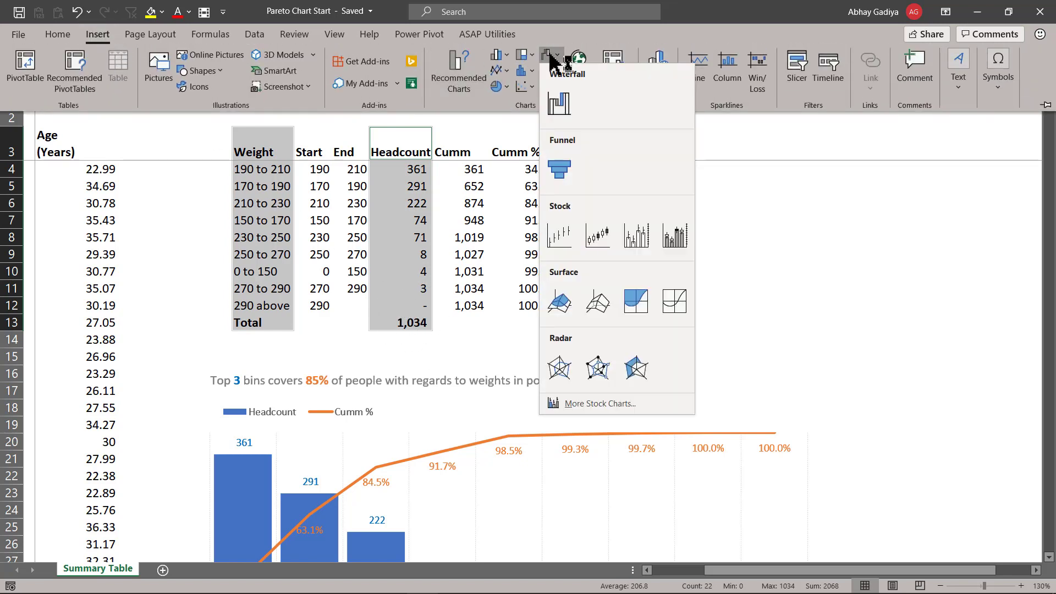
click(562, 102)
- Move the new waterfall chart below the existing charts, placing it at cell H60
click(682, 126)
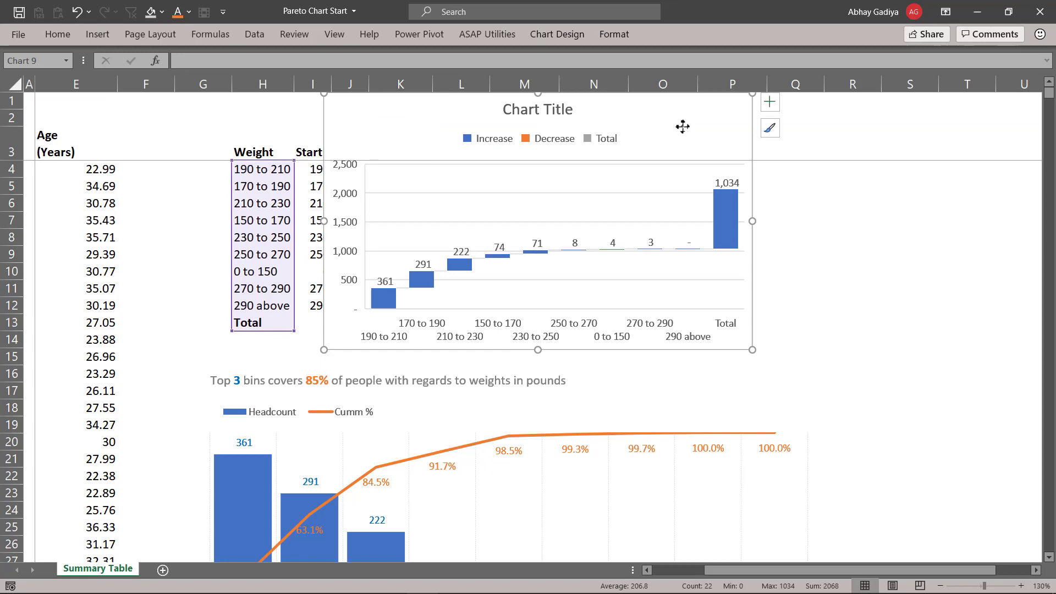
key(Delete)
scroll(398, 332, down, 15)
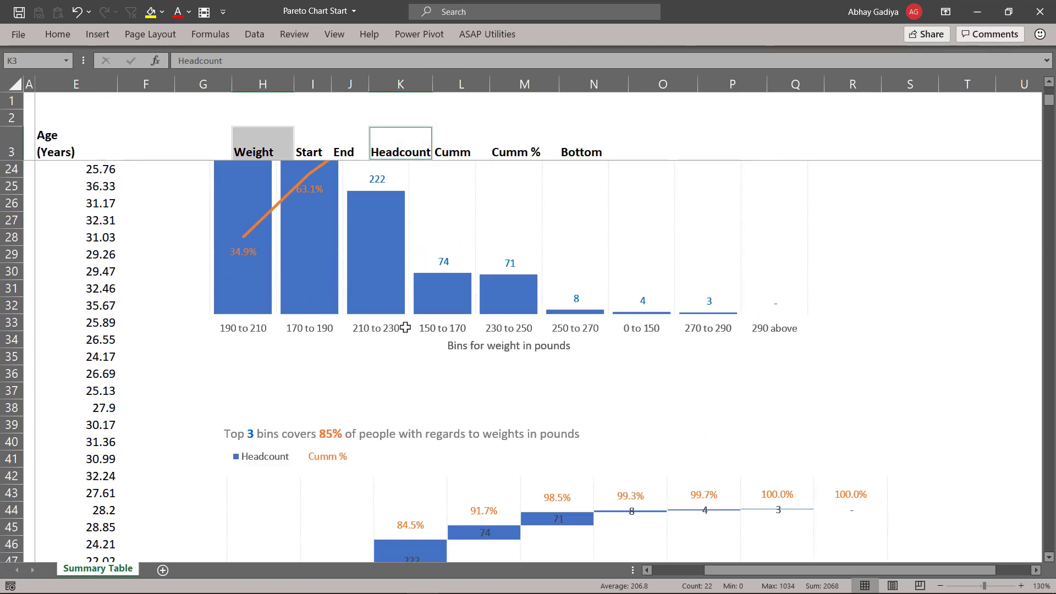
click(286, 374)
scroll(314, 388, down, 1)
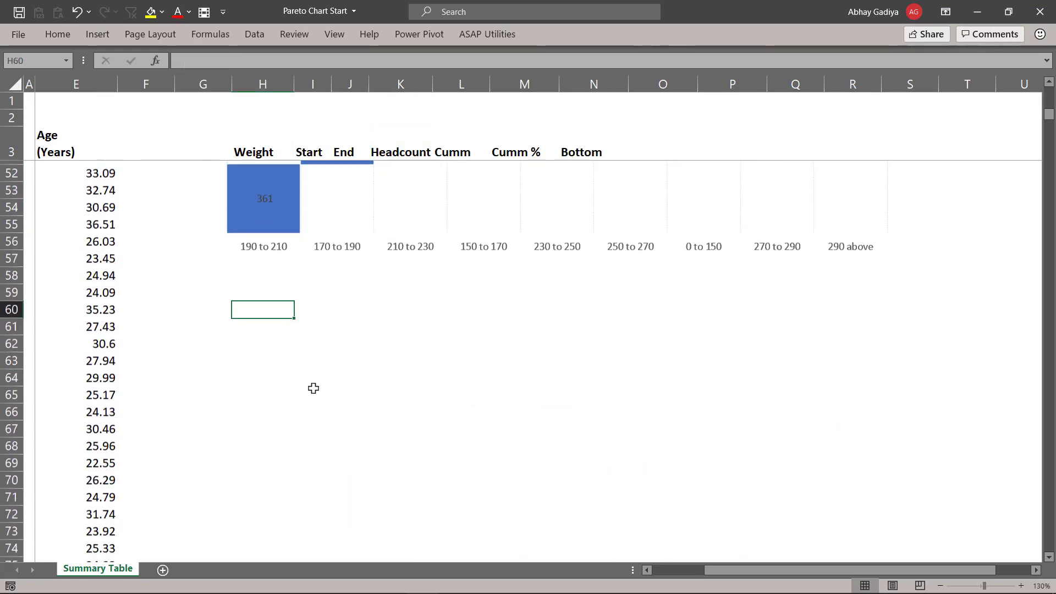
key(ctrl+v)
scroll(361, 366, down, 3)
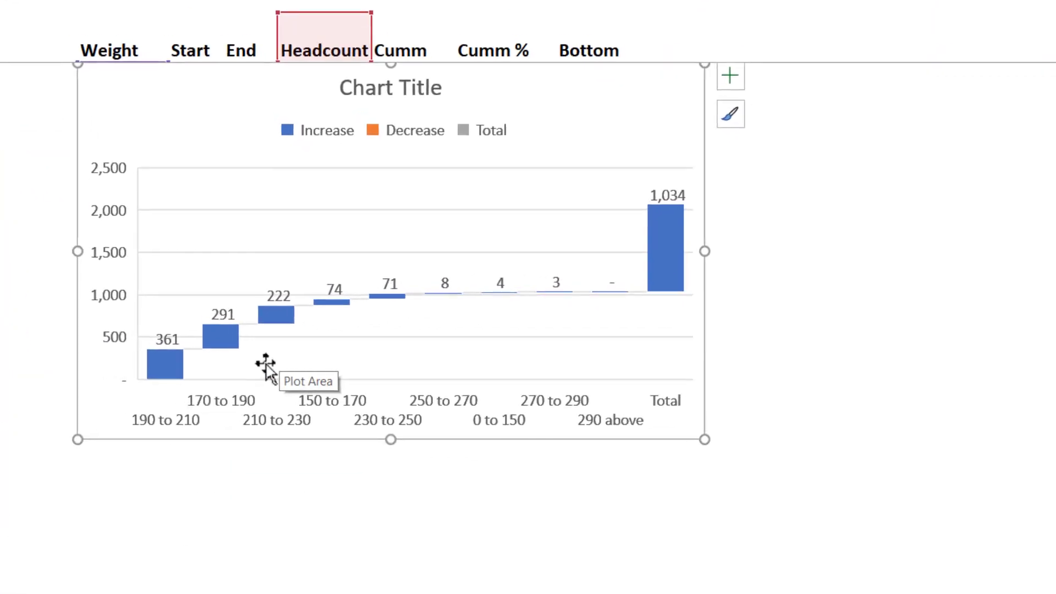
- Set the last data point, Total, as a total bar in the waterfall
scroll(391, 251, up, 1)
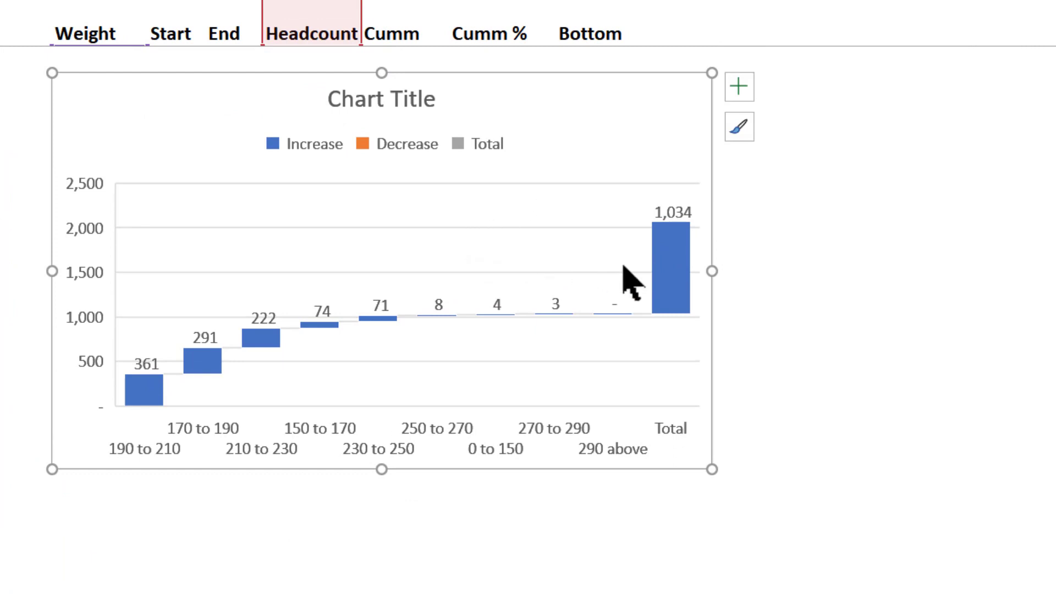
click(684, 292)
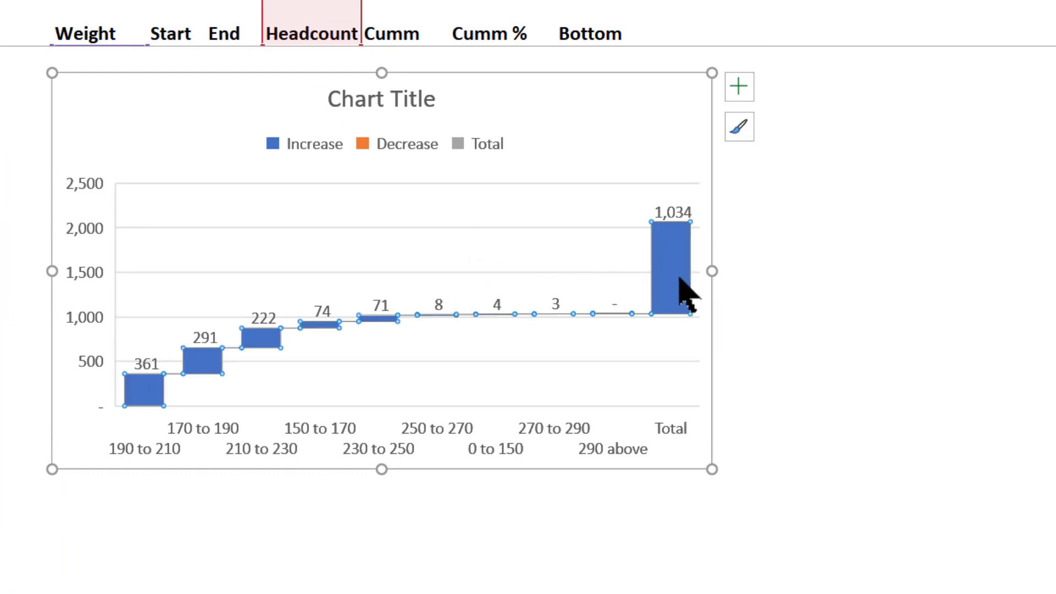
click(681, 280)
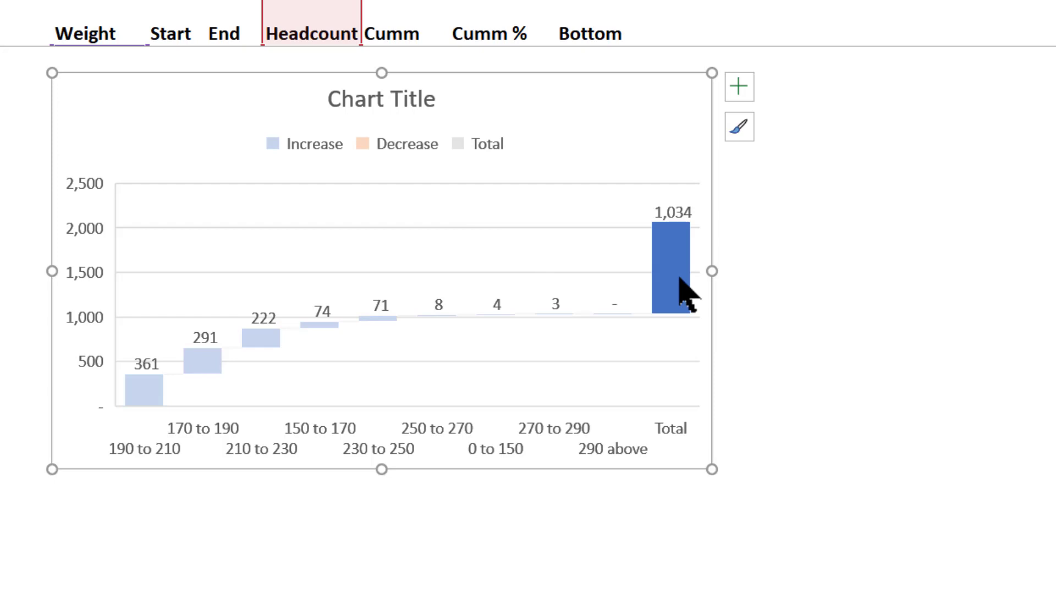
right_click(684, 291)
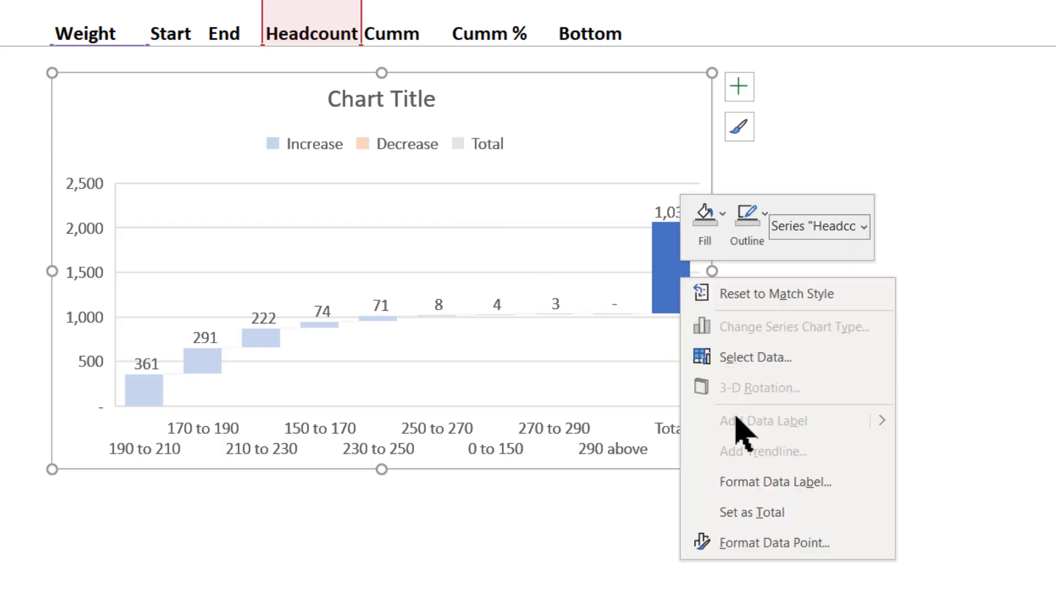
click(707, 510)
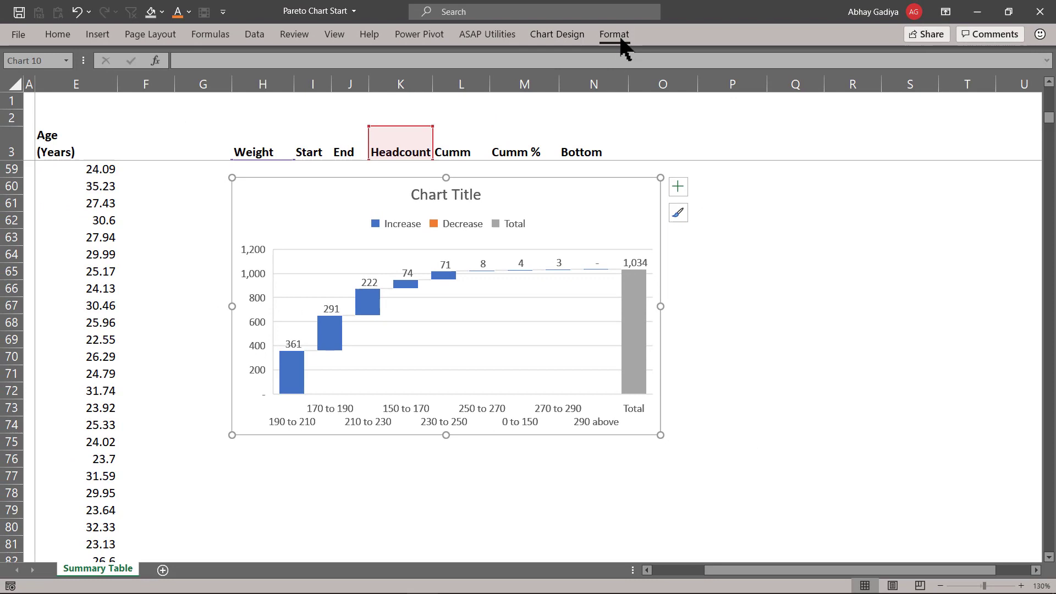
- Resize the chart to 4" high and 8" wide
click(620, 38)
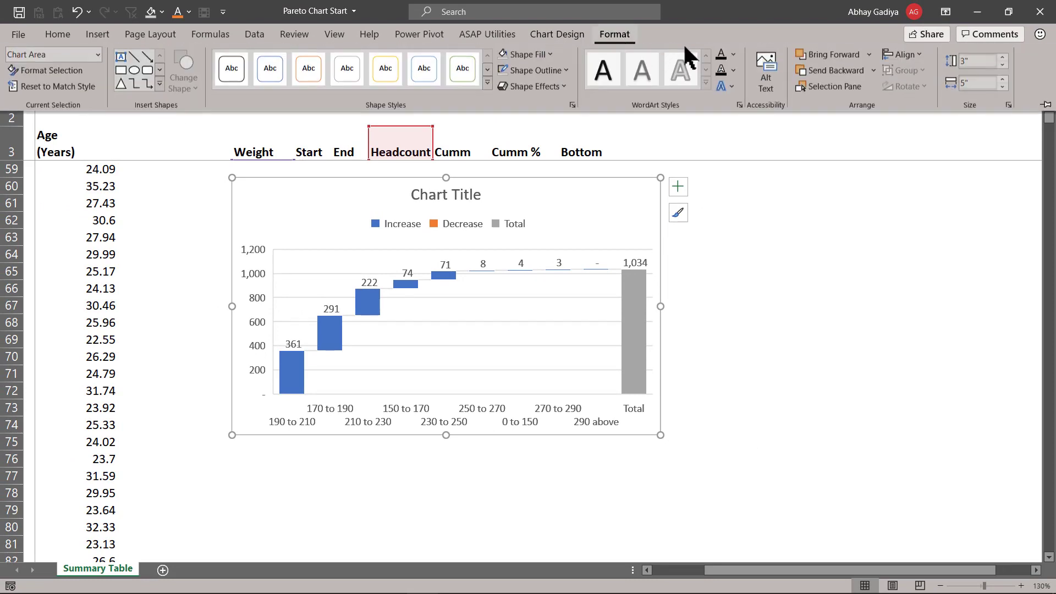
click(973, 65)
text(4)
click(987, 86)
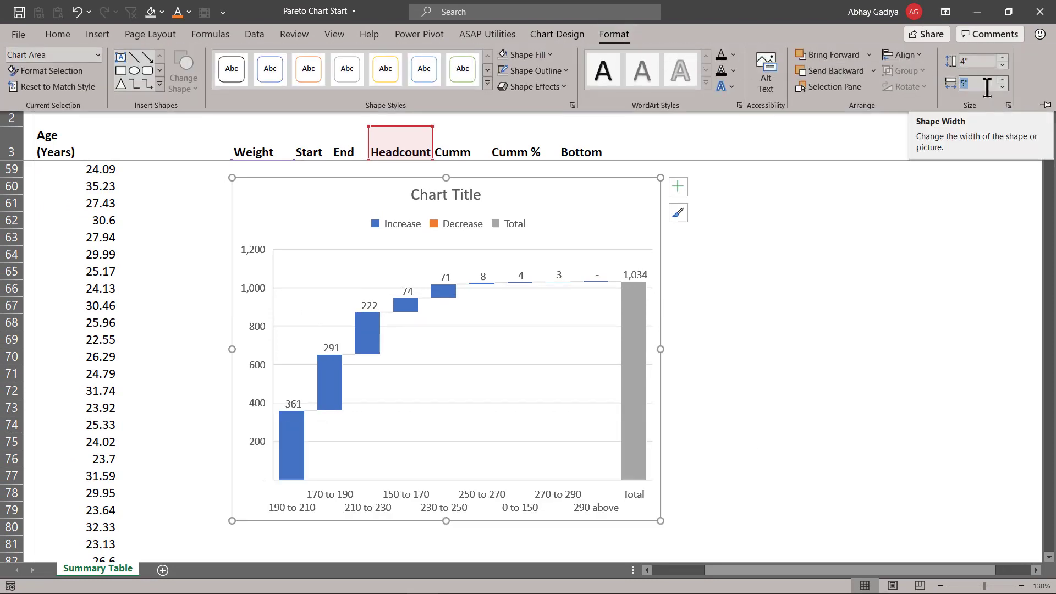
text(8)
key(Return)
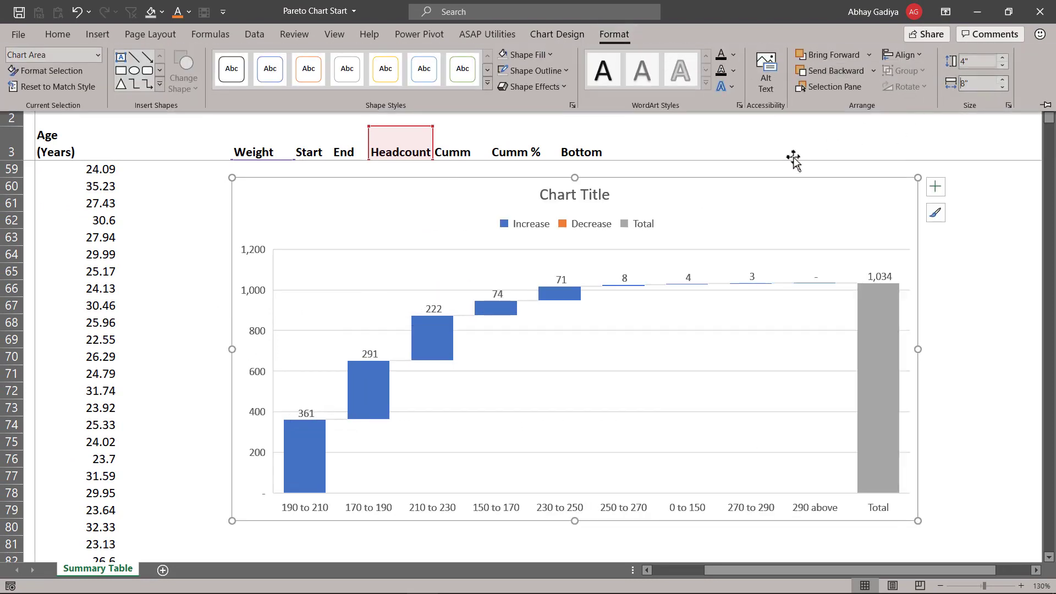
- Delete the chart's legend and its chart title
click(599, 226)
click(609, 220)
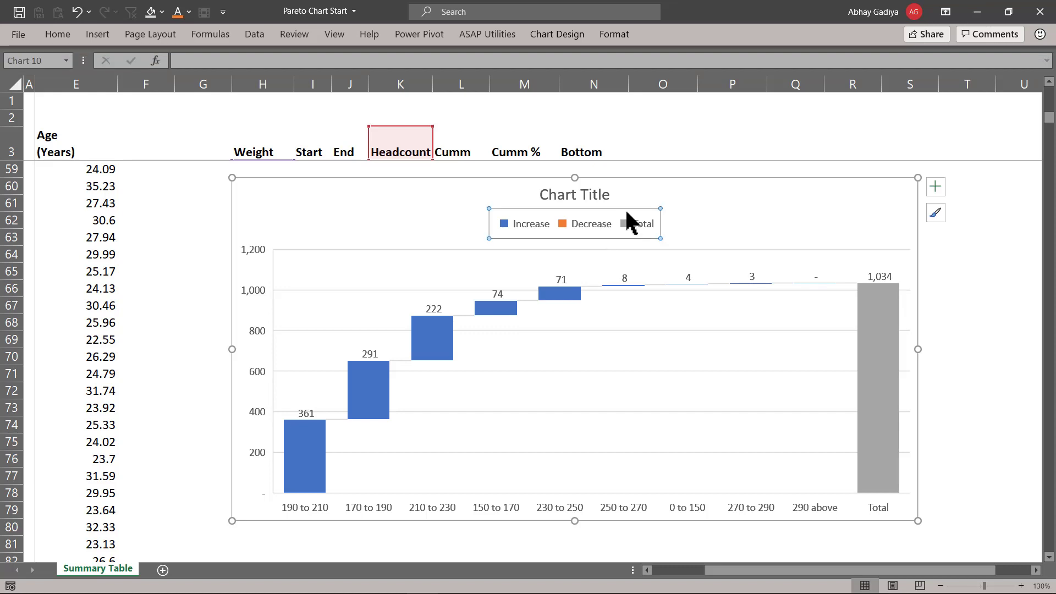
key(Delete)
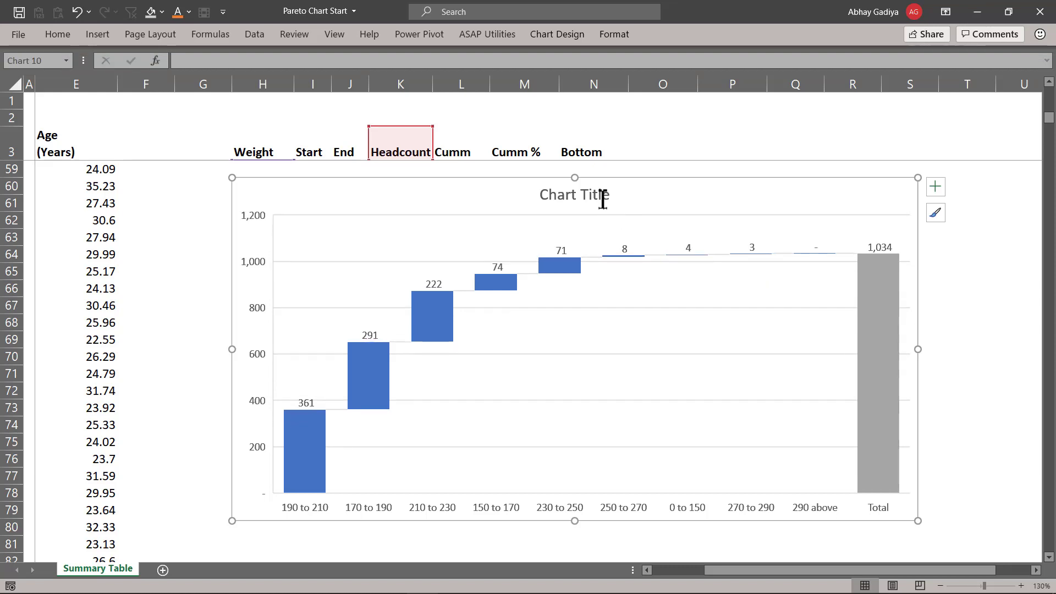
click(603, 199)
key(Delete)
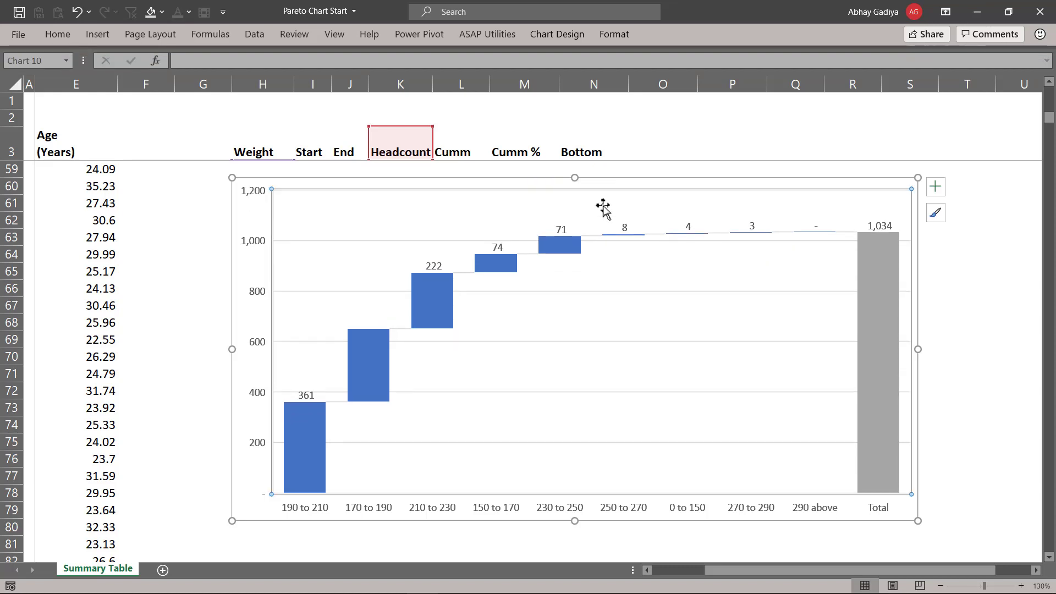
- Delete the vertical axis and the horizontal gridlines from the chart
click(259, 292)
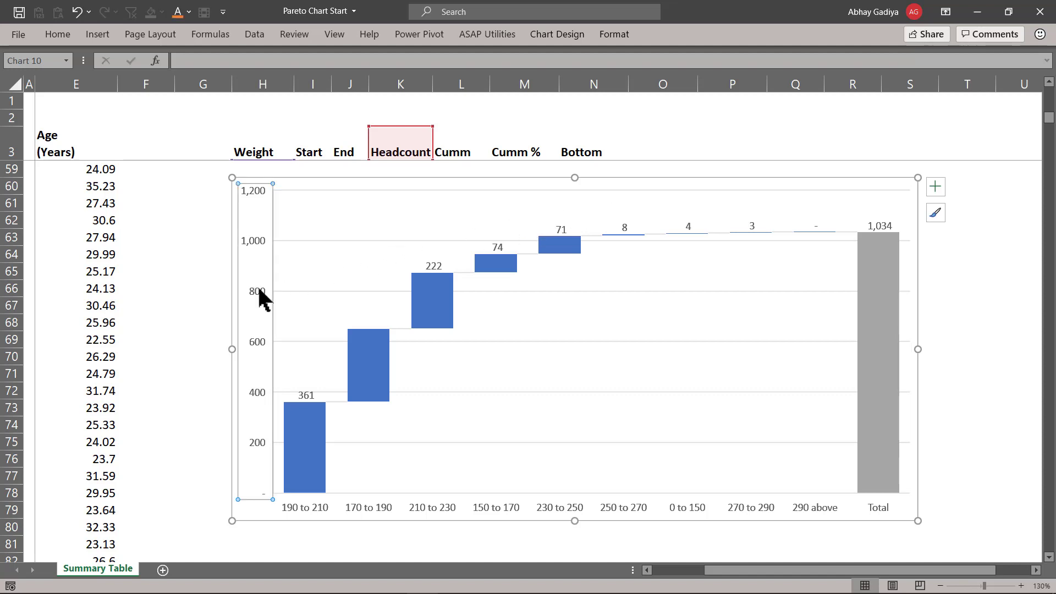
key(Delete)
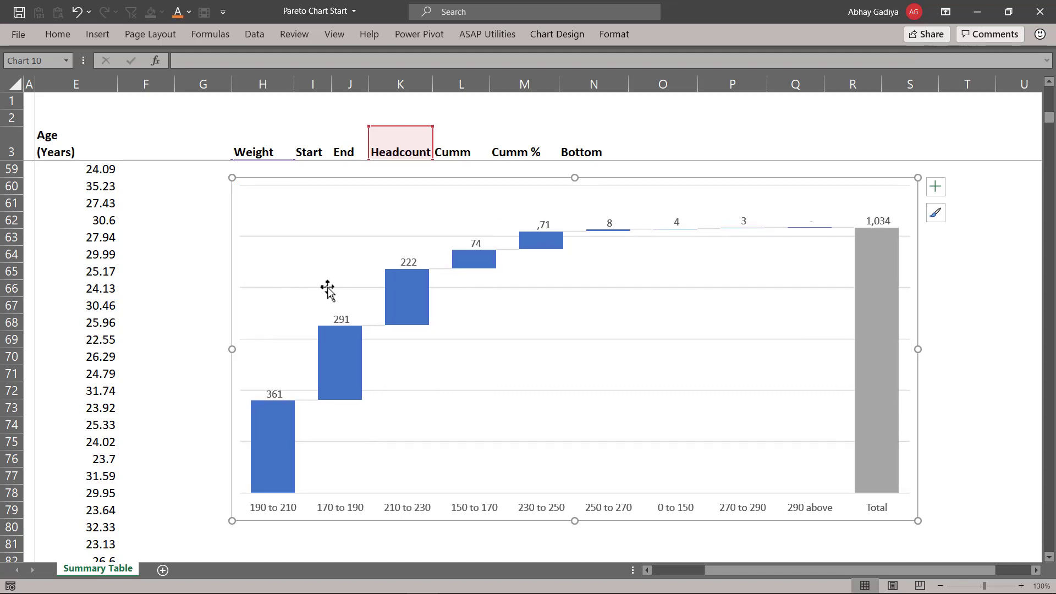
key(Delete)
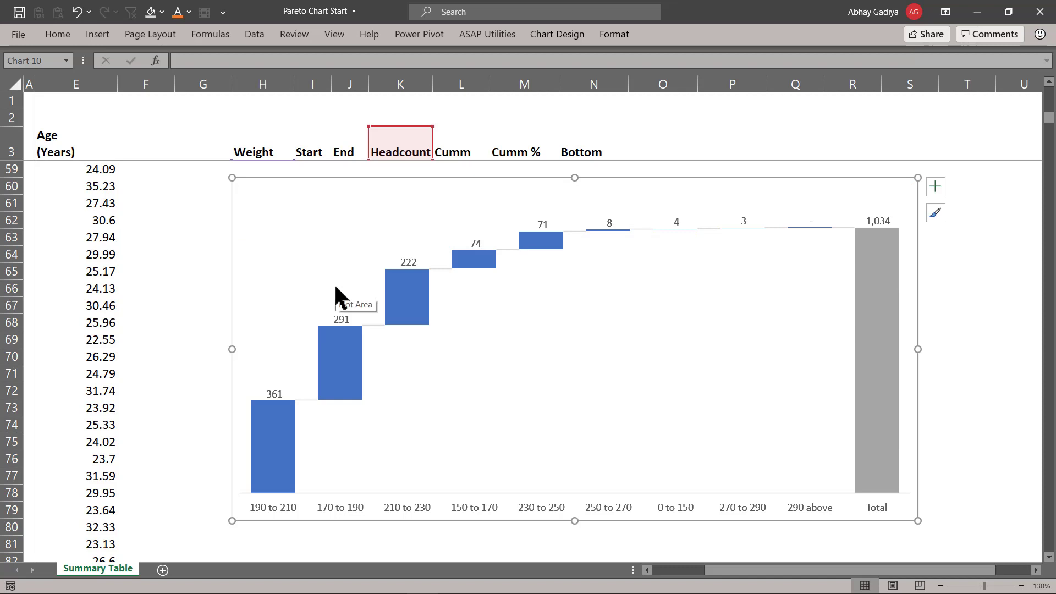
- Set the waterfall series gap width to 1%
click(271, 455)
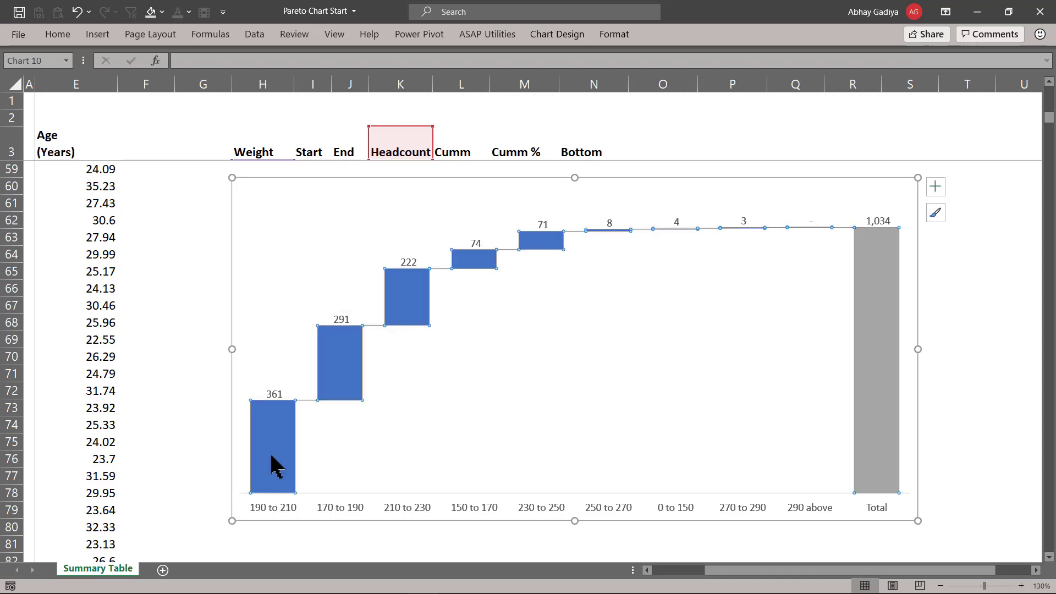
double_click(274, 465)
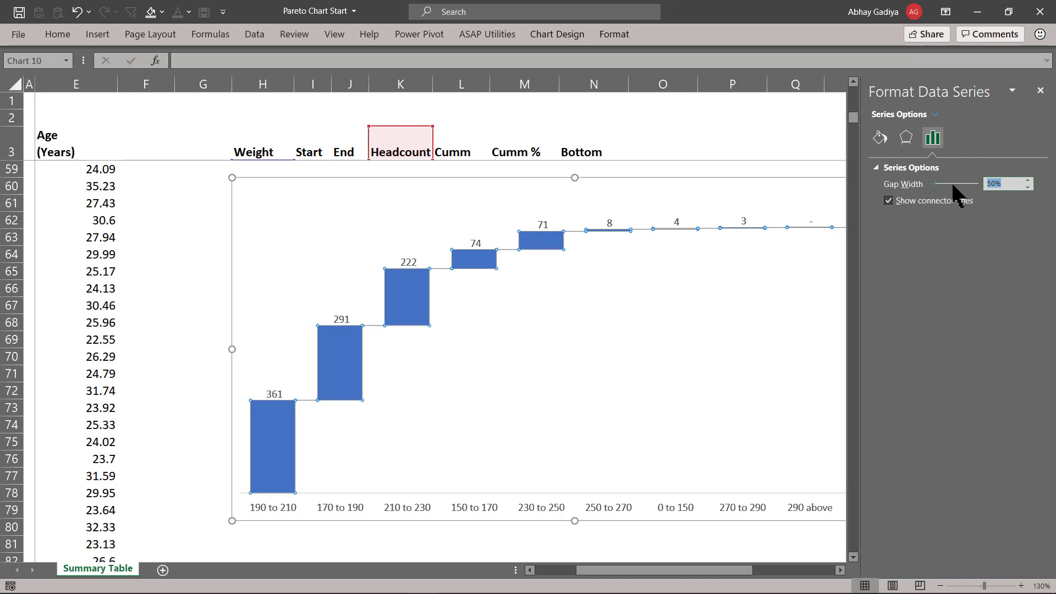
text(1)
key(Return)
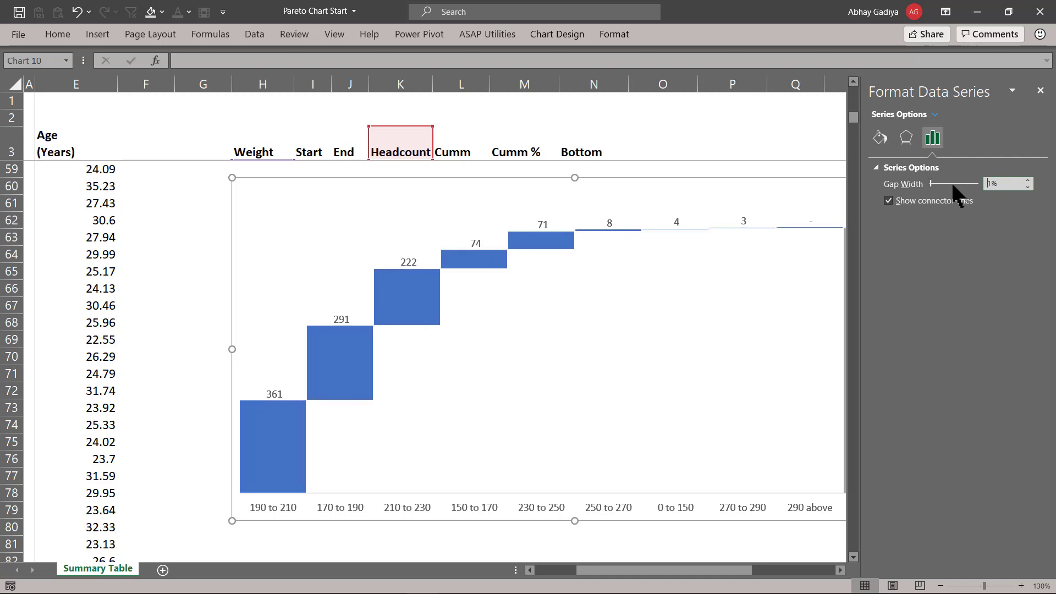
- Add major gridlines to the horizontal category axis
click(409, 262)
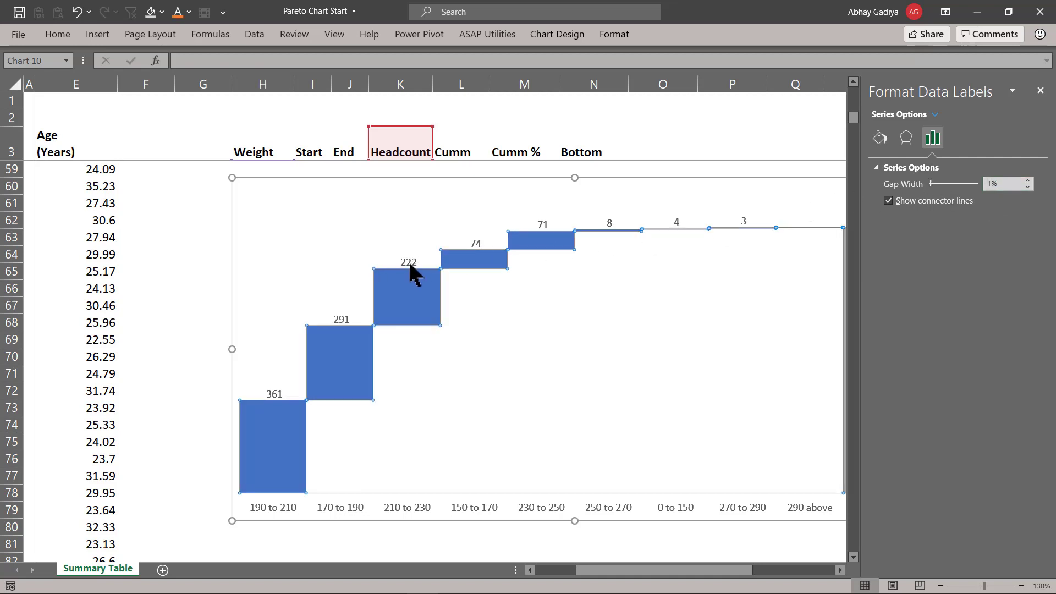
click(409, 261)
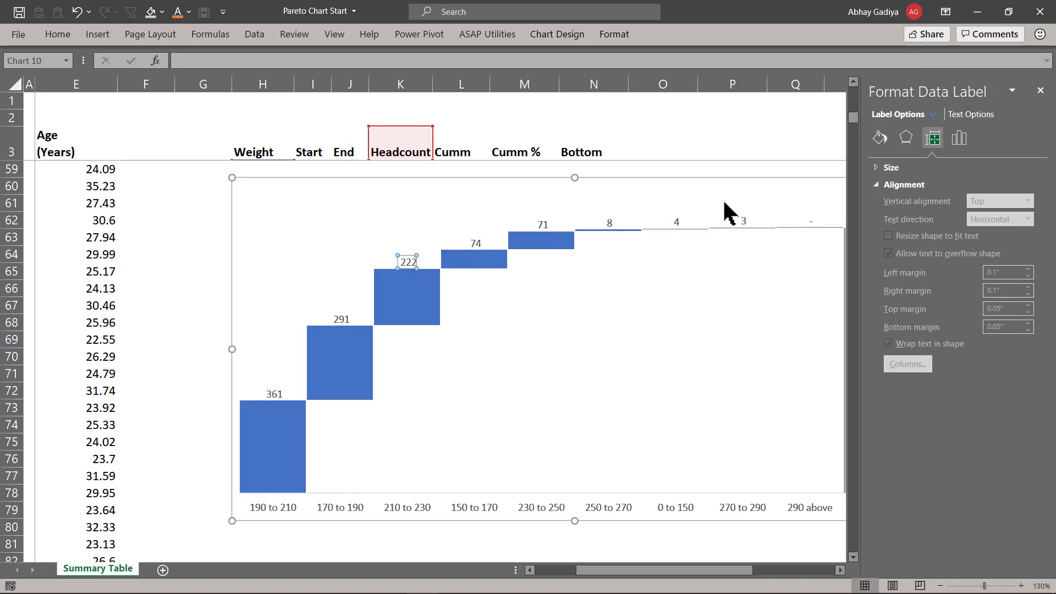
scroll(722, 199, right, 2)
click(794, 188)
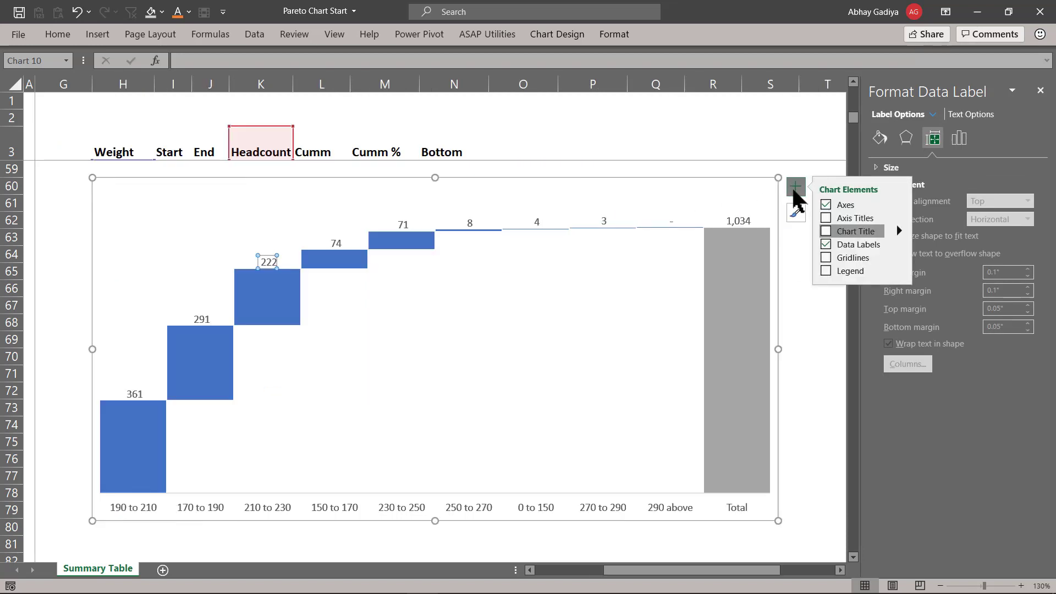
click(200, 504)
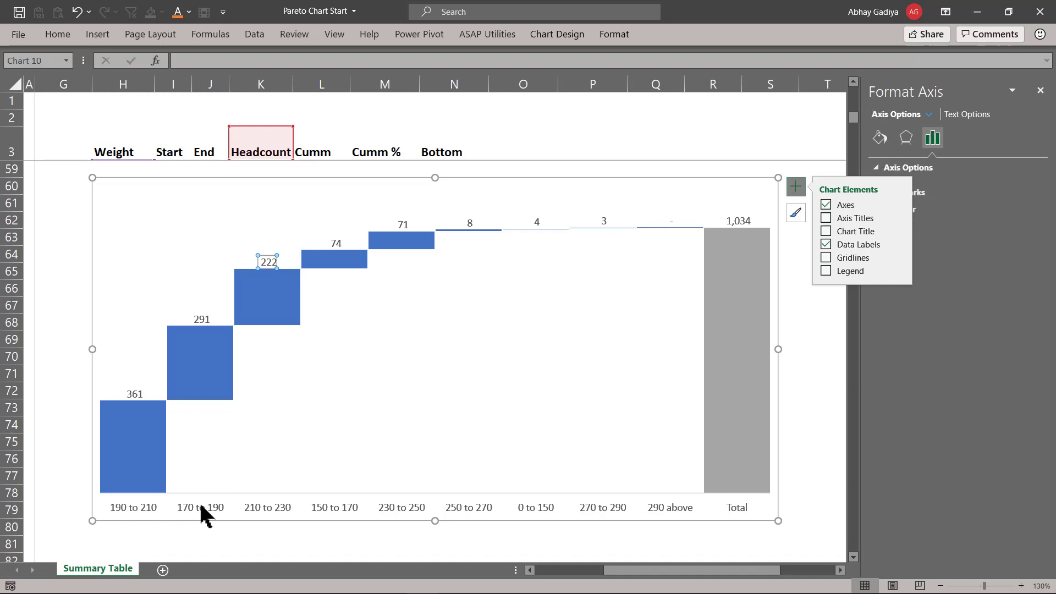
right_click(201, 504)
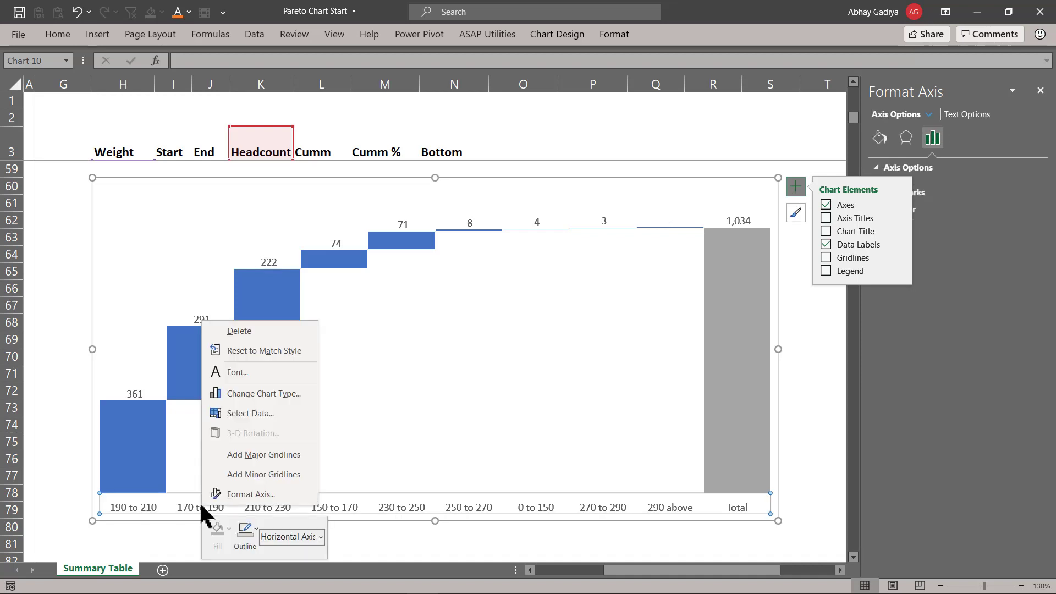
click(275, 455)
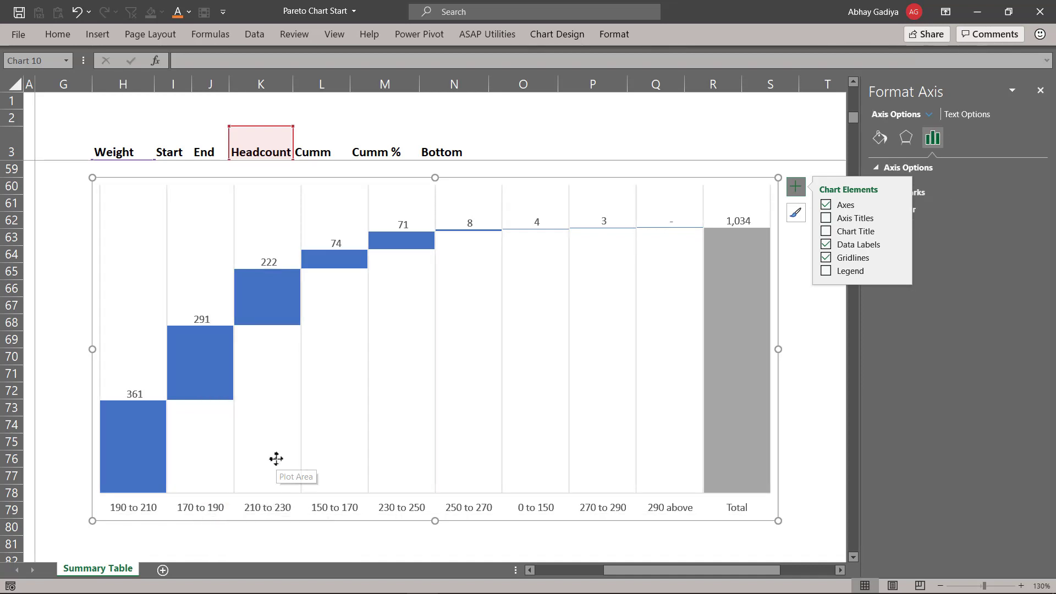
- Set the horizontal axis line to No line
click(795, 187)
click(880, 137)
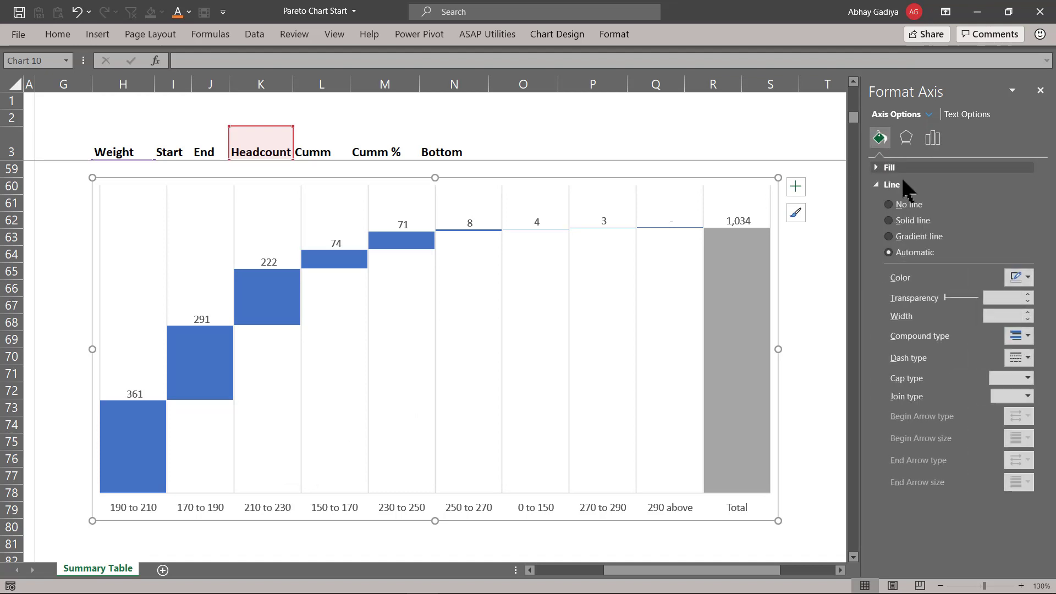
click(910, 204)
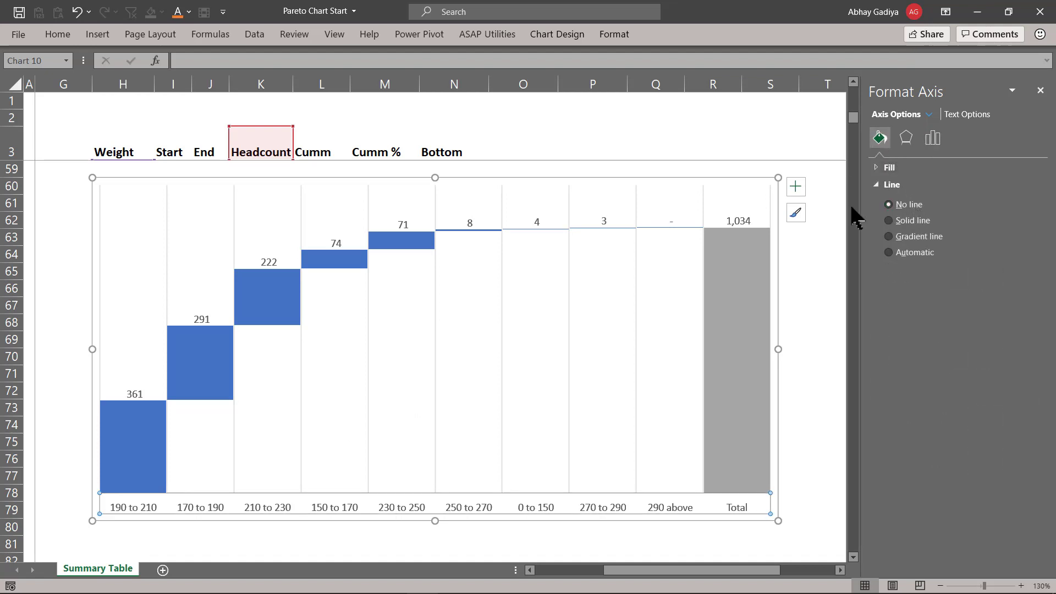
- Format the vertical major gridlines as a solid line with a new colour and a dashed dash type
click(233, 218)
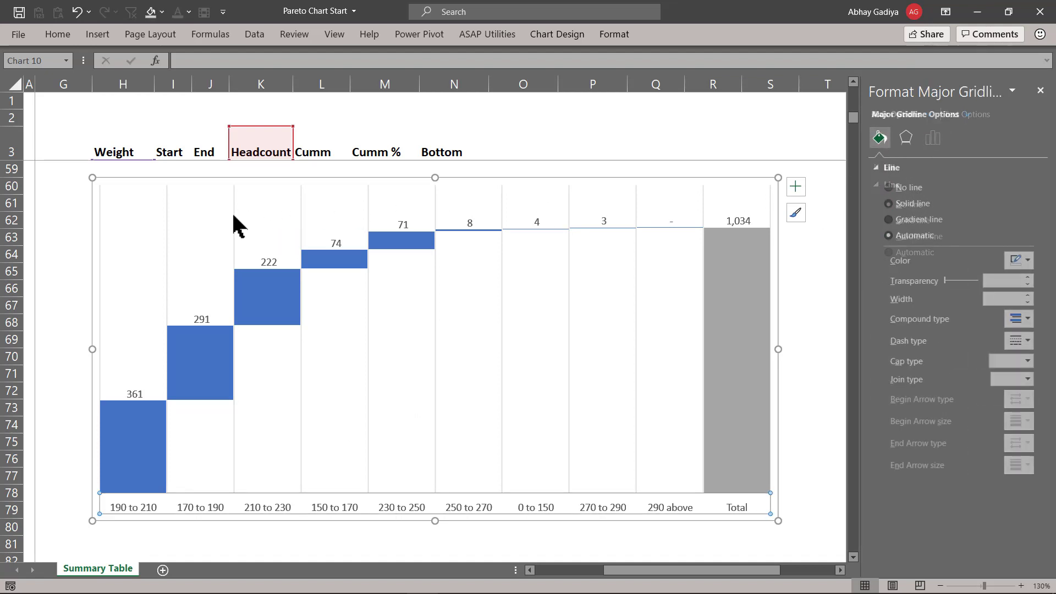
click(1022, 263)
click(1029, 302)
click(1026, 341)
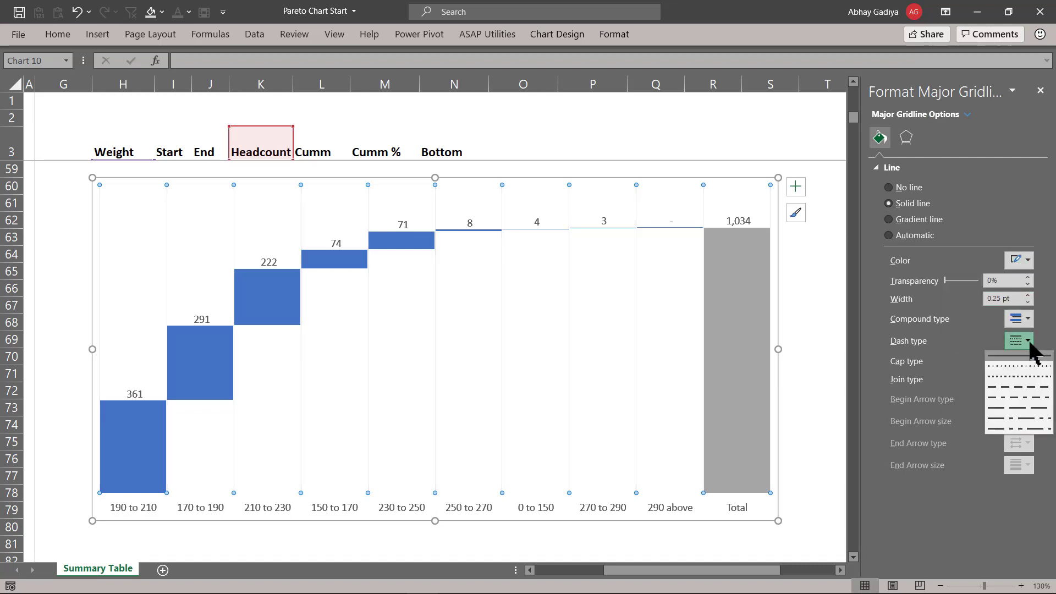
click(1025, 387)
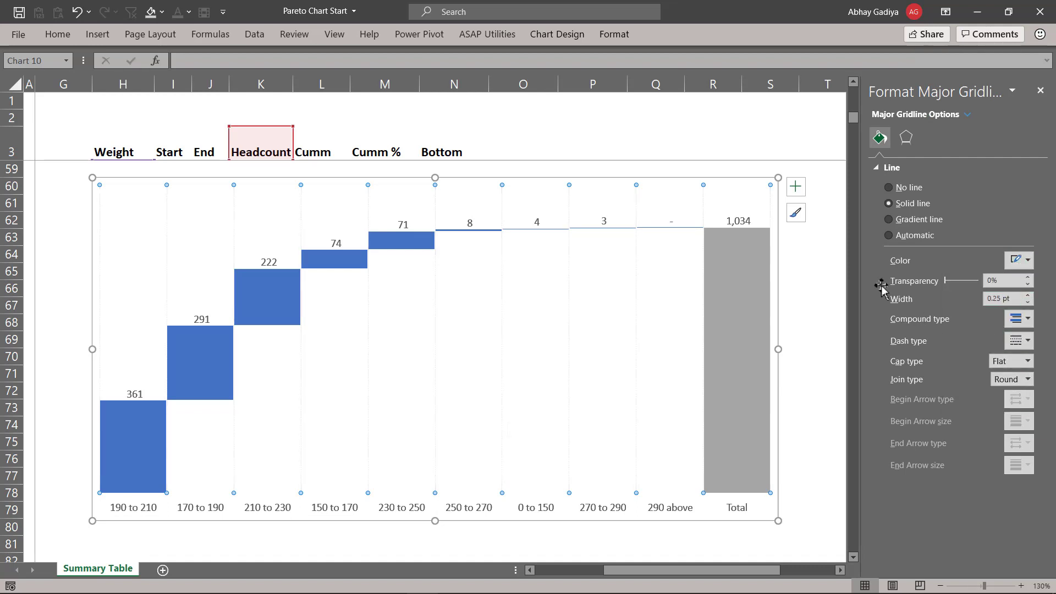
key(Escape)
- Move the waterfall chart a few rows down on the sheet and deselect it
click(754, 190)
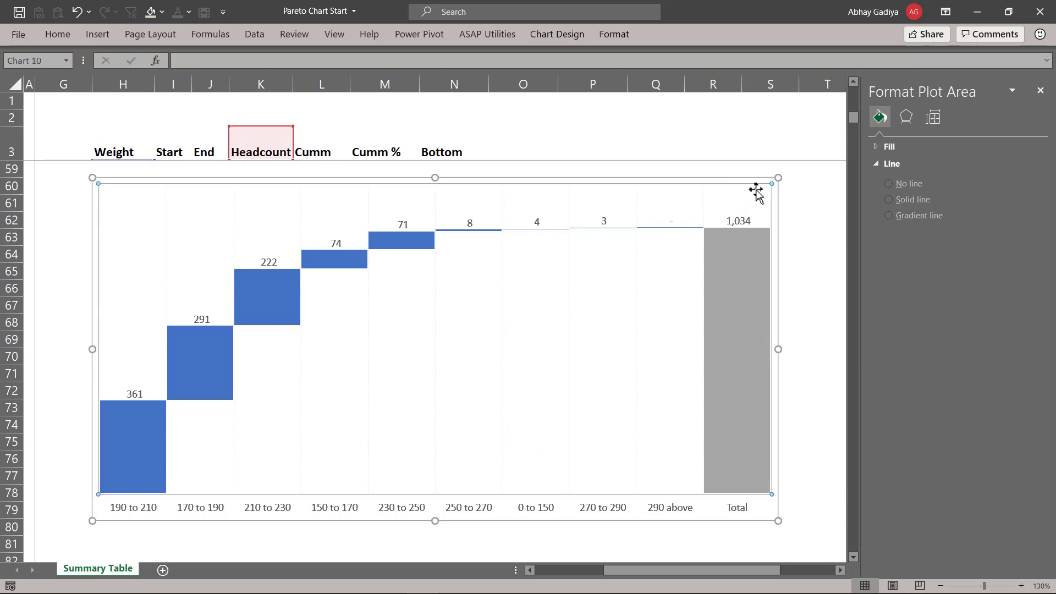
click(726, 177)
key(alt+j)
key(a)
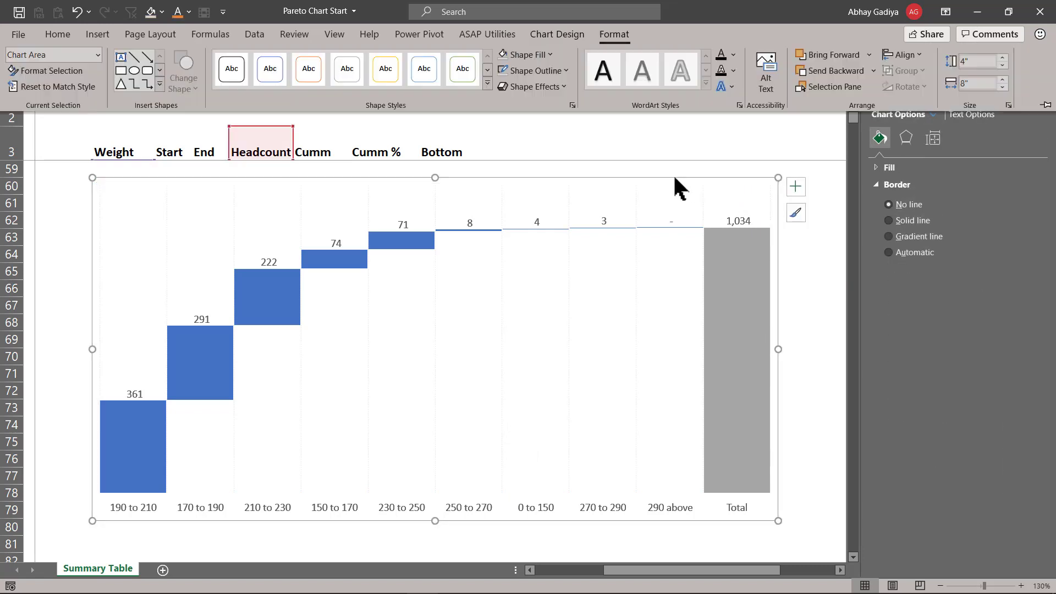
click(506, 182)
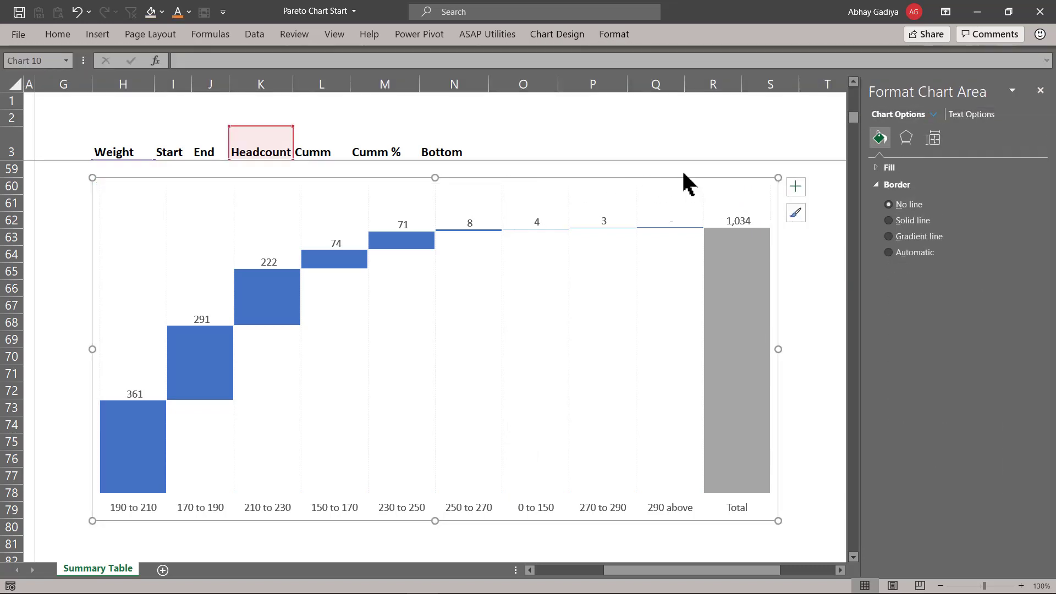
click(1041, 91)
drag(750, 179, 775, 224)
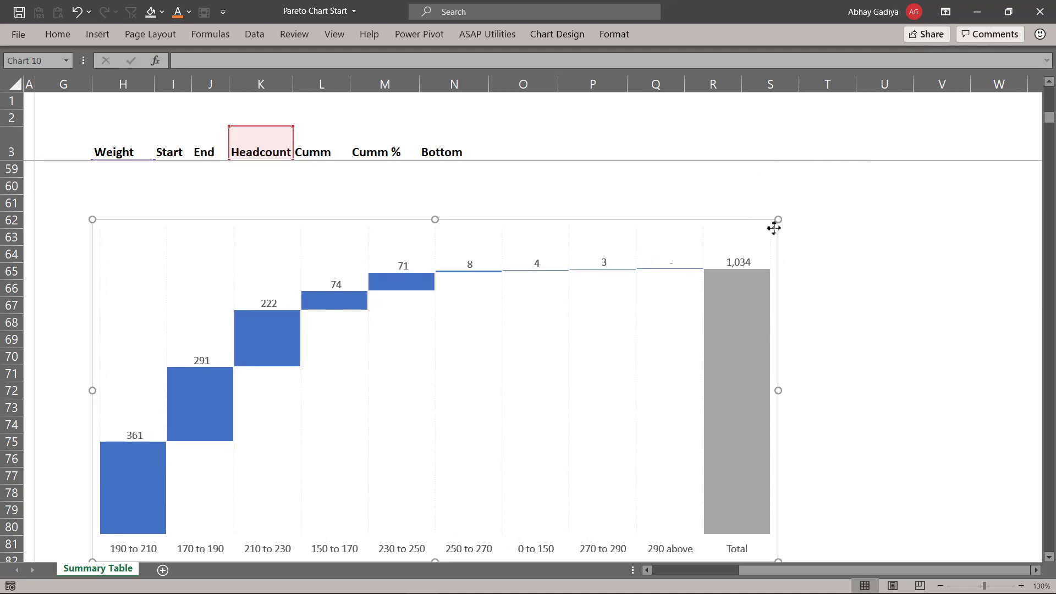
click(884, 268)
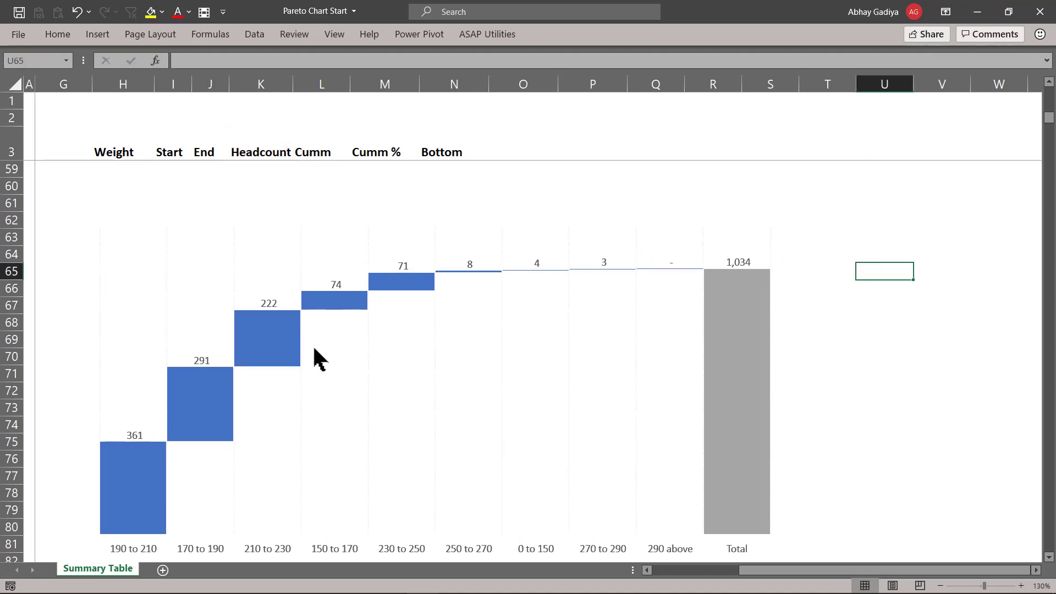
- Copy the 'Top 3 bins covers 85%' subtitle text box from the earlier chart and paste it above the waterfall chart
scroll(316, 358, up, 9)
click(298, 303)
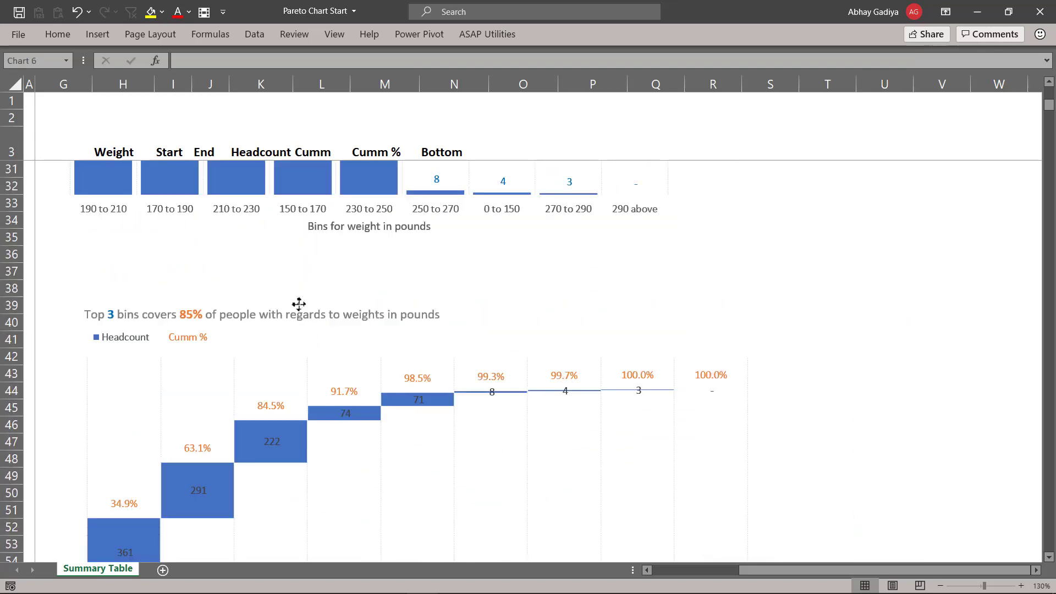
click(356, 308)
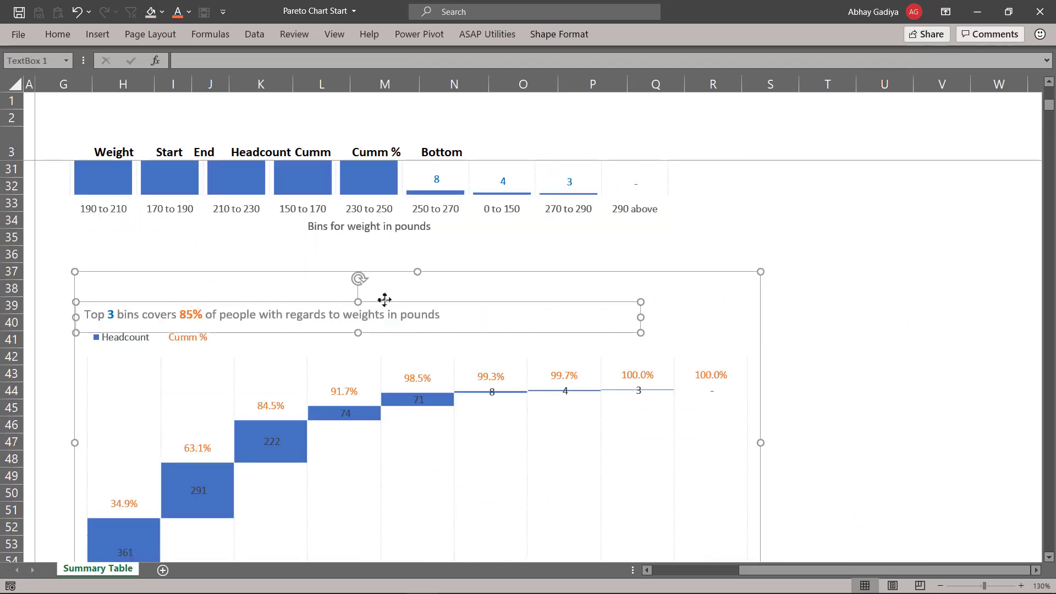
scroll(384, 300, down, 9)
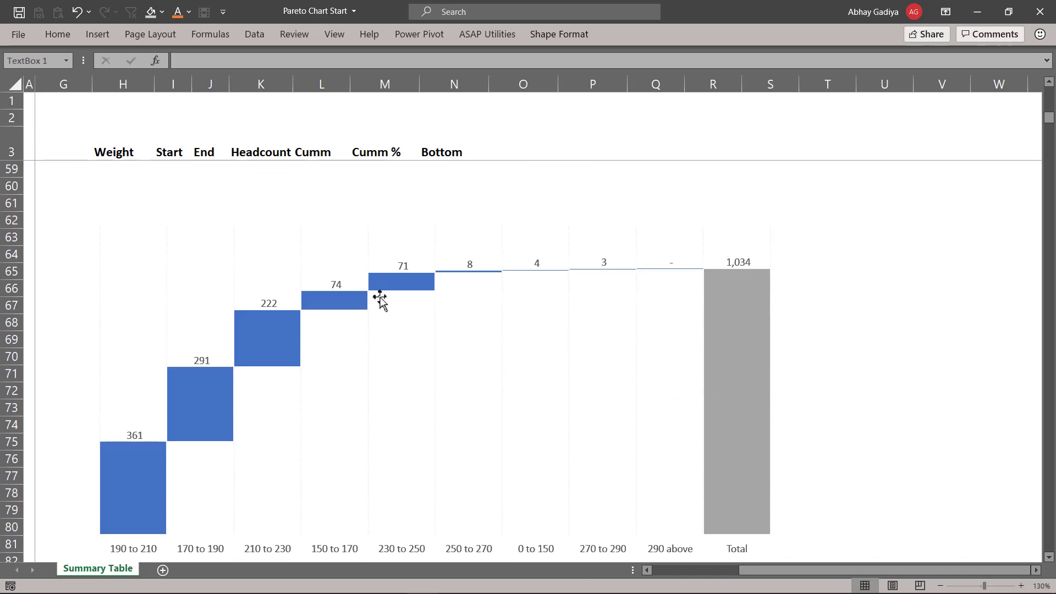
scroll(323, 263, up, 1)
click(324, 260)
key(ctrl+v)
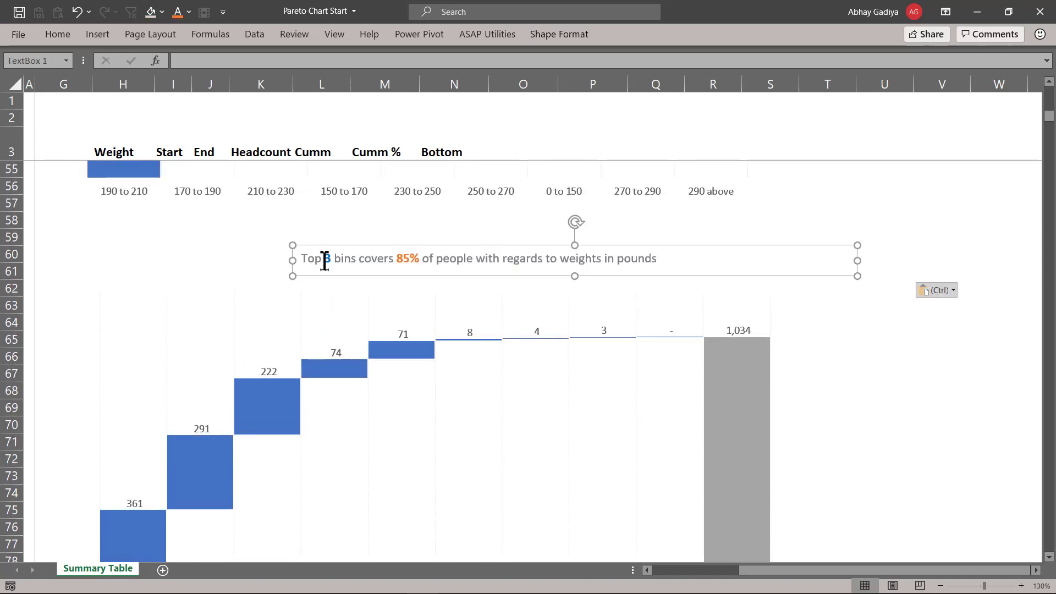
- Move the pasted subtitle to the chart's left edge and narrow the box to fit its text
drag(412, 243, 208, 233)
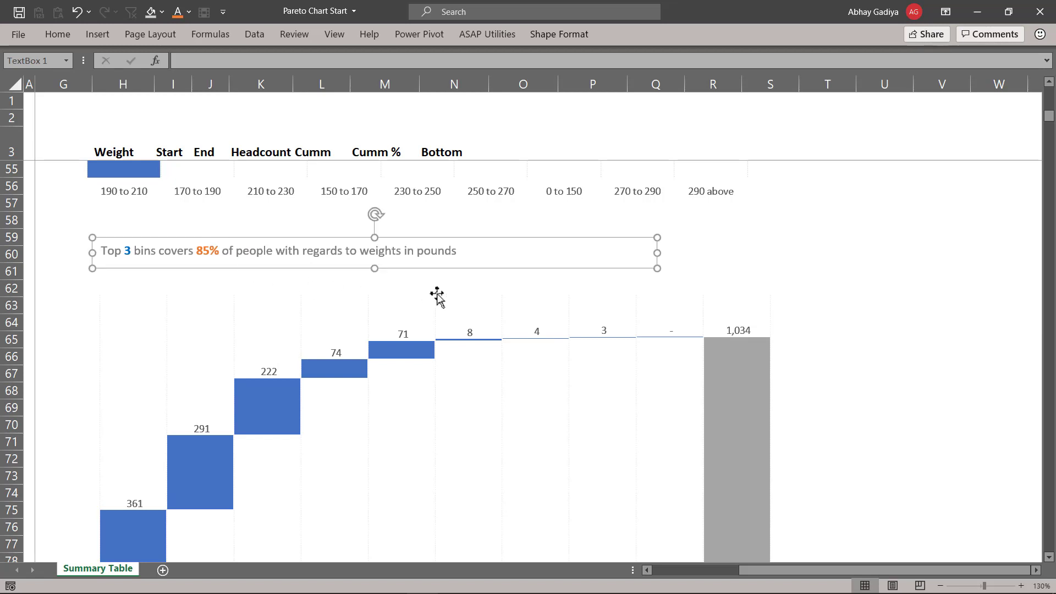
drag(658, 253, 480, 252)
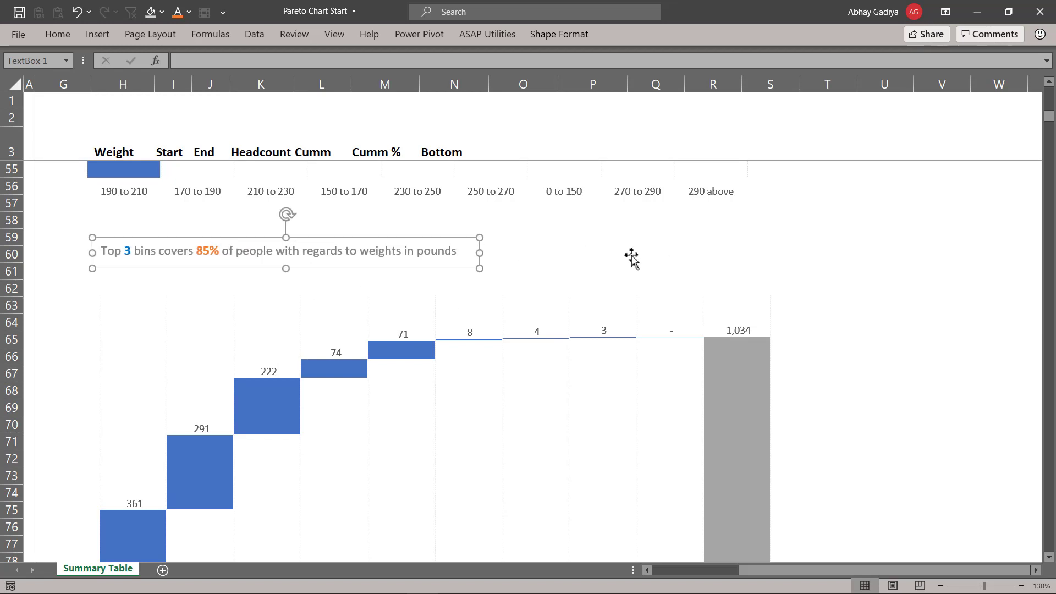
click(651, 254)
scroll(653, 256, down, 1)
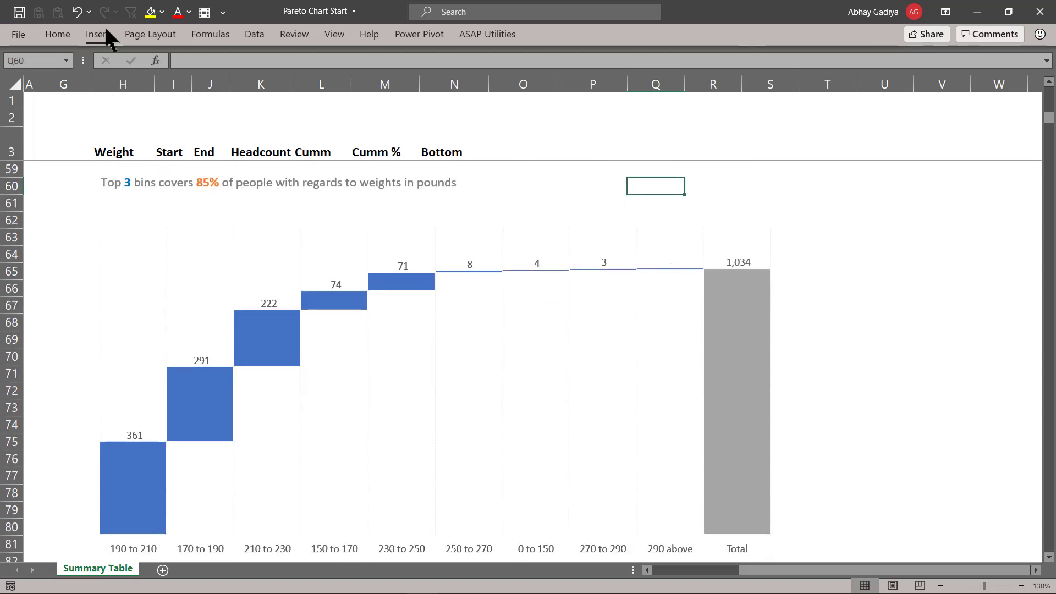
- Draw a right brace shape and stretch it to span several rows beside the first bins
click(100, 32)
click(203, 71)
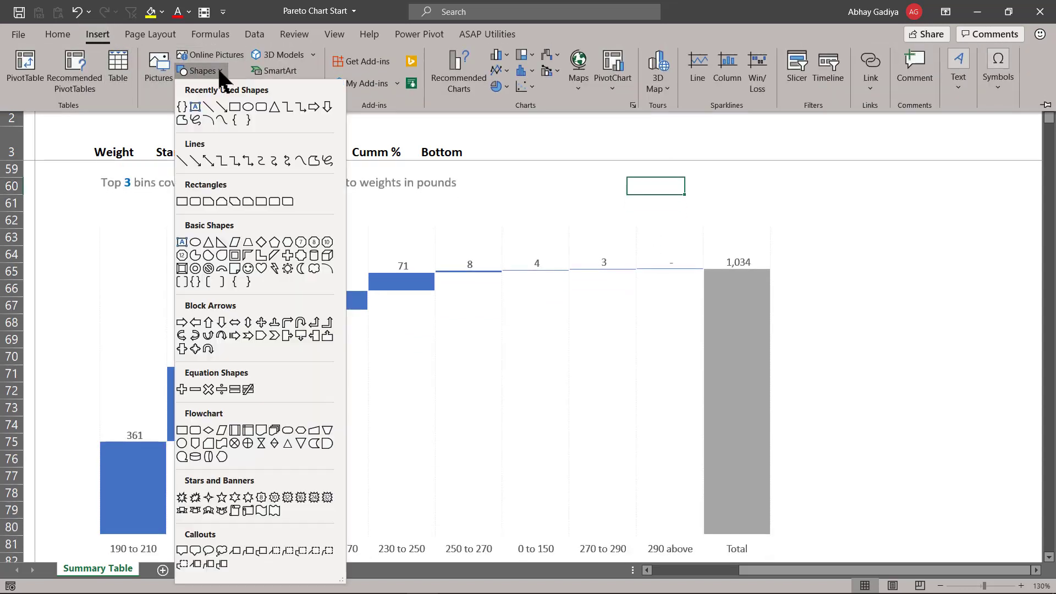
click(246, 282)
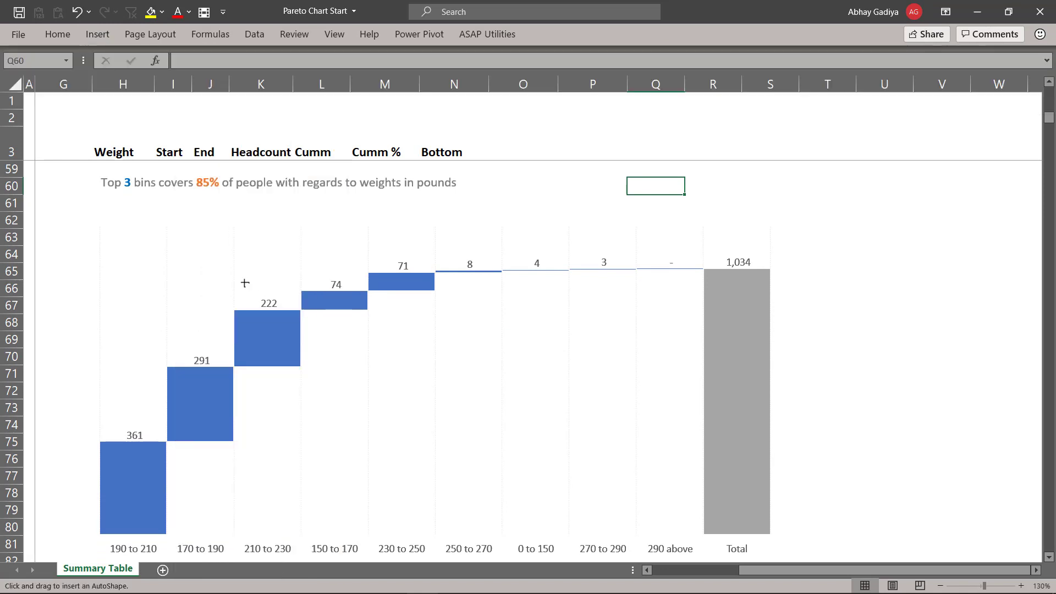
mouse_move(144, 207)
mouse_down()
mouse_move(163, 203)
mouse_move(152, 219)
mouse_up()
scroll(154, 235, up, 3)
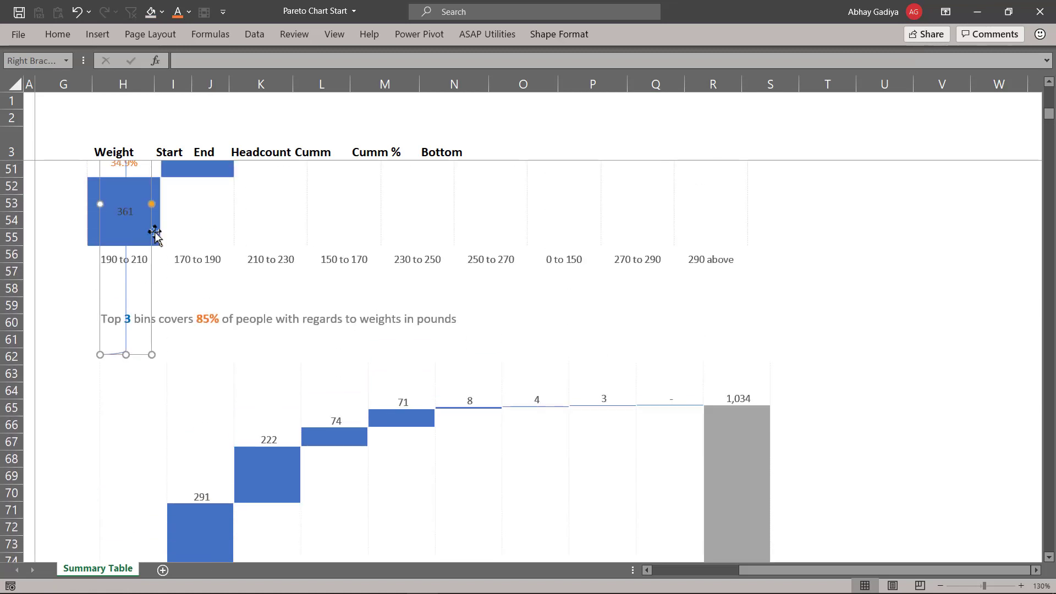
drag(152, 252, 249, 370)
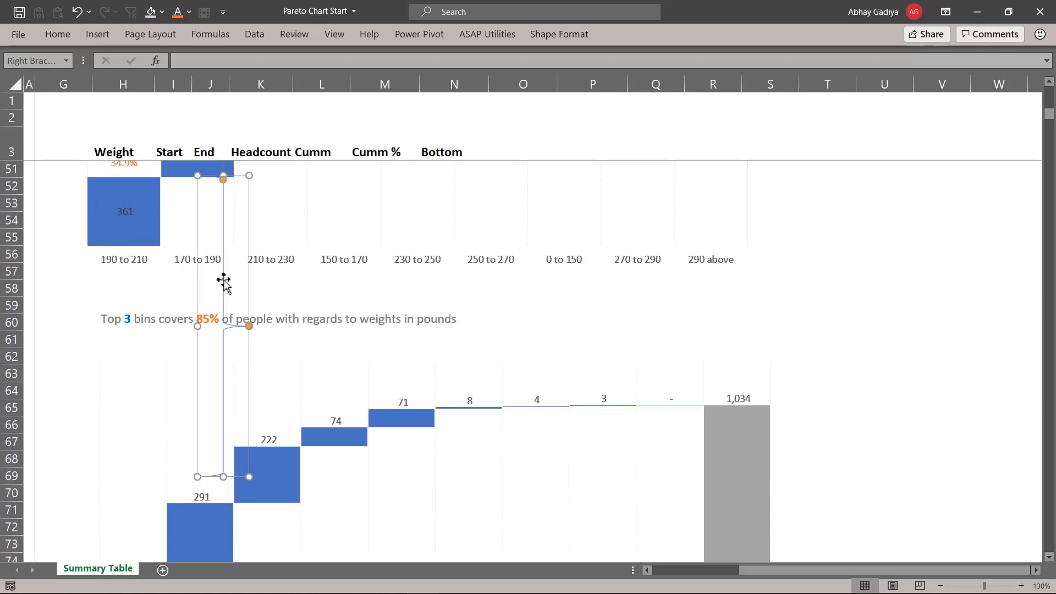
scroll(223, 281, up, 3)
drag(222, 287, 93, 433)
scroll(93, 433, down, 3)
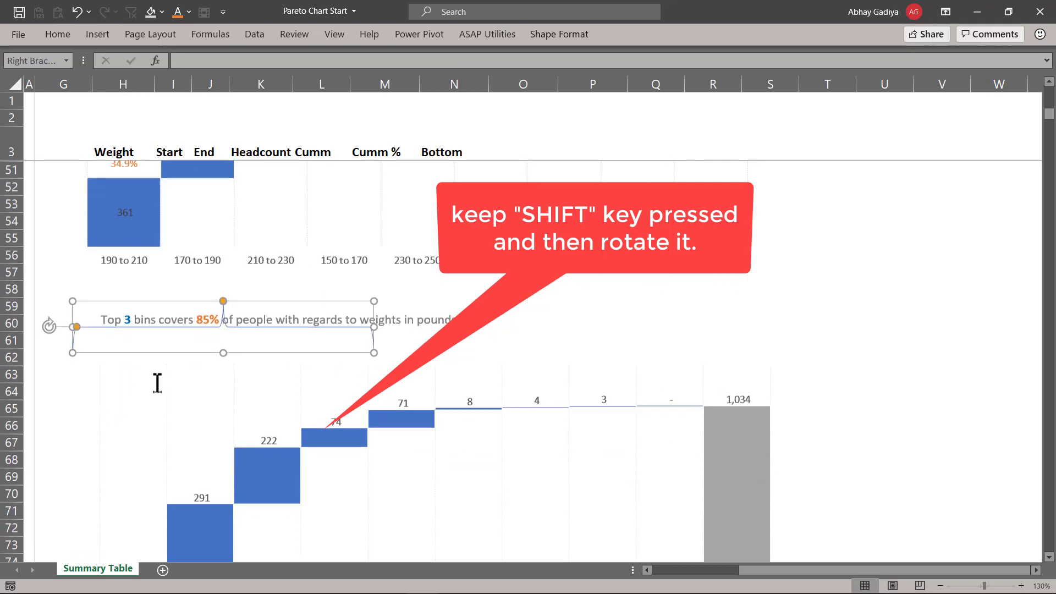
- Rotate the brace to horizontal and resize it to span the first three bins above the chart
drag(260, 301, 288, 314)
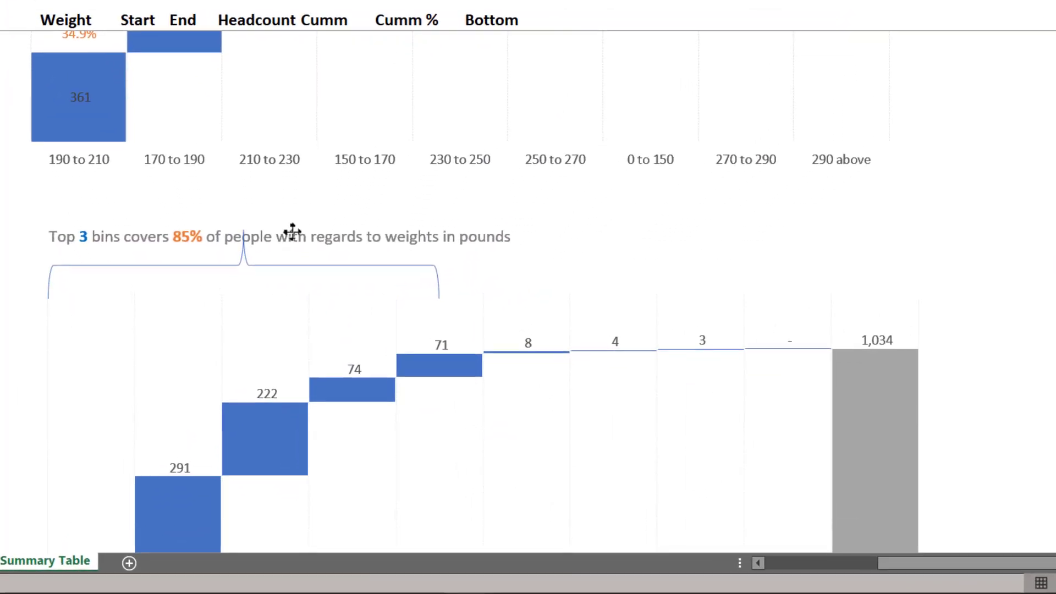
drag(292, 232, 290, 232)
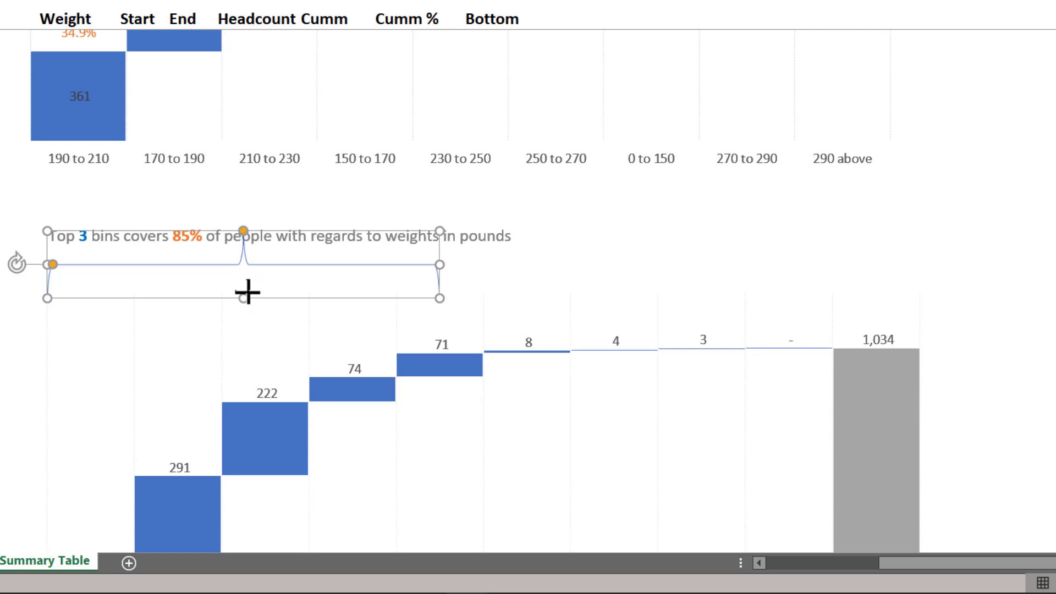
drag(247, 292, 252, 257)
drag(439, 245, 279, 264)
- Move the subtitle text box up slightly above the brace
click(300, 233)
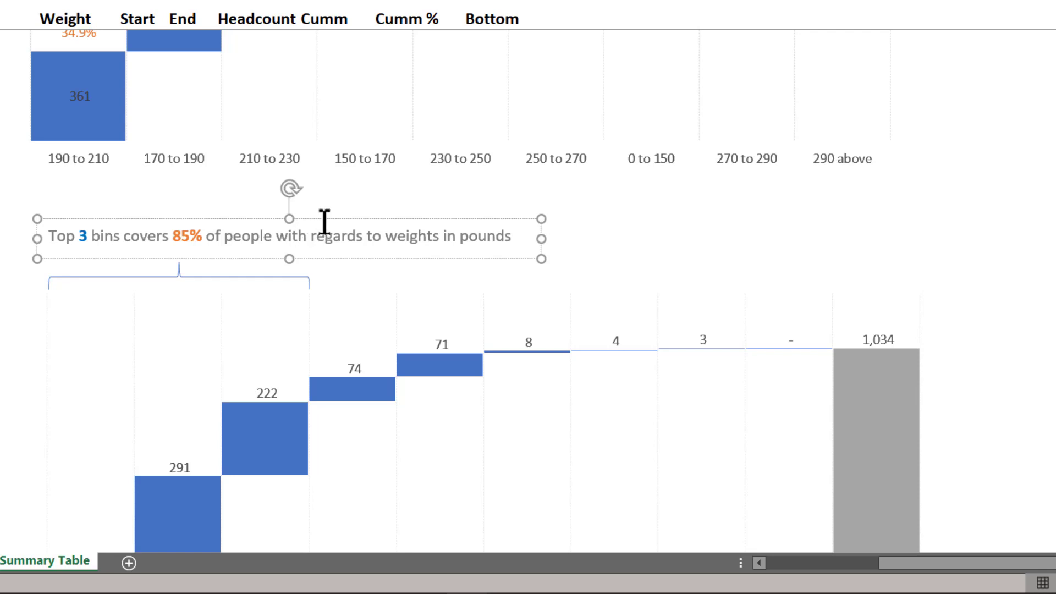
drag(325, 222, 316, 199)
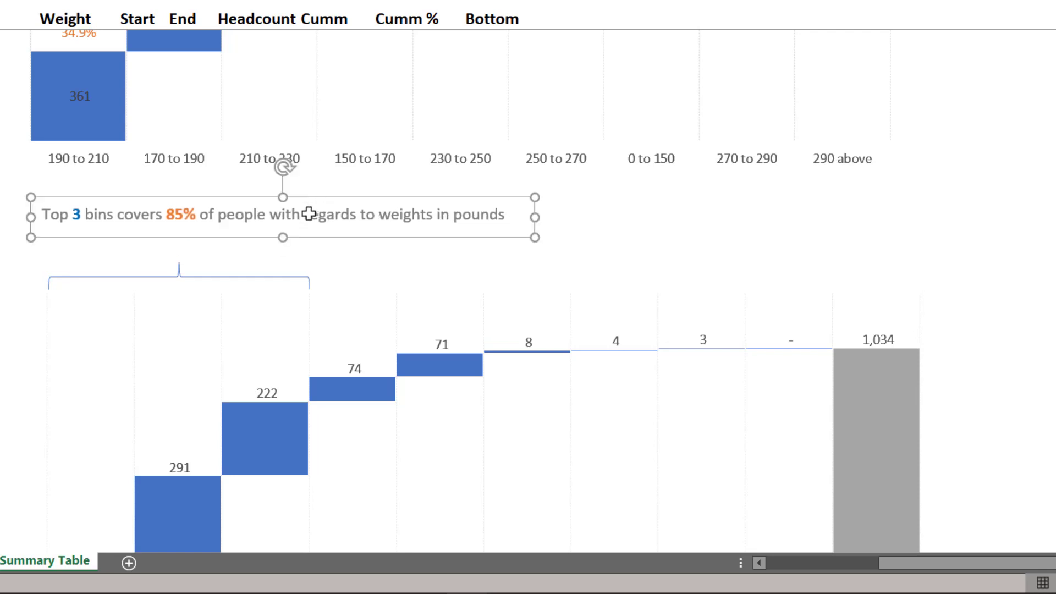
- Duplicate the brace twice, placing copies over the next groups of three bins
click(274, 277)
key(ctrl+d)
drag(323, 281, 803, 265)
key(ctrl+d)
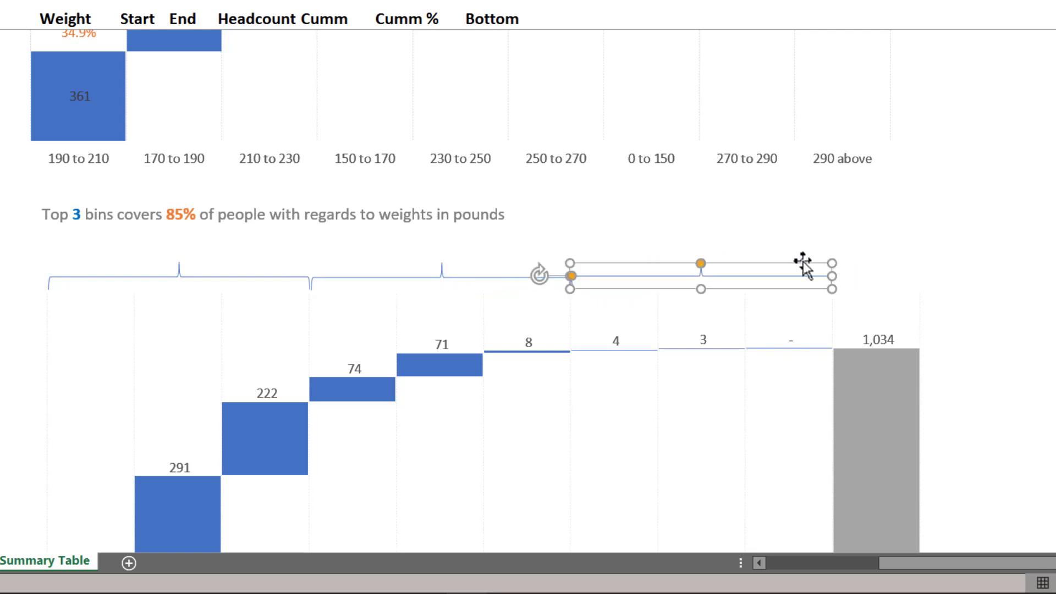
- Select all three braces and try centre-aligning them, then undo that alignment
shift+click(452, 280)
shift+click(216, 275)
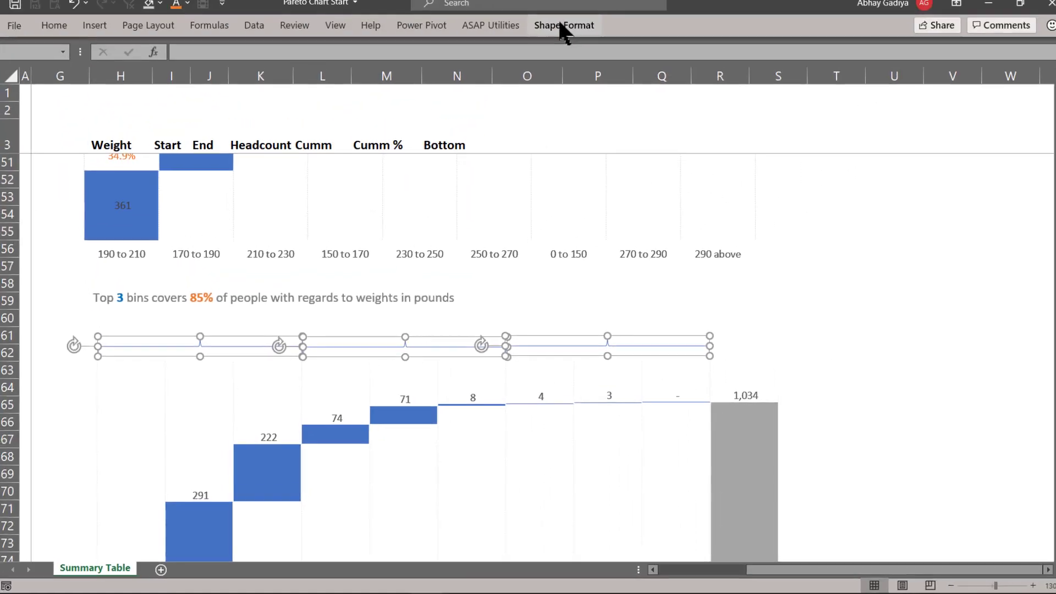
click(562, 26)
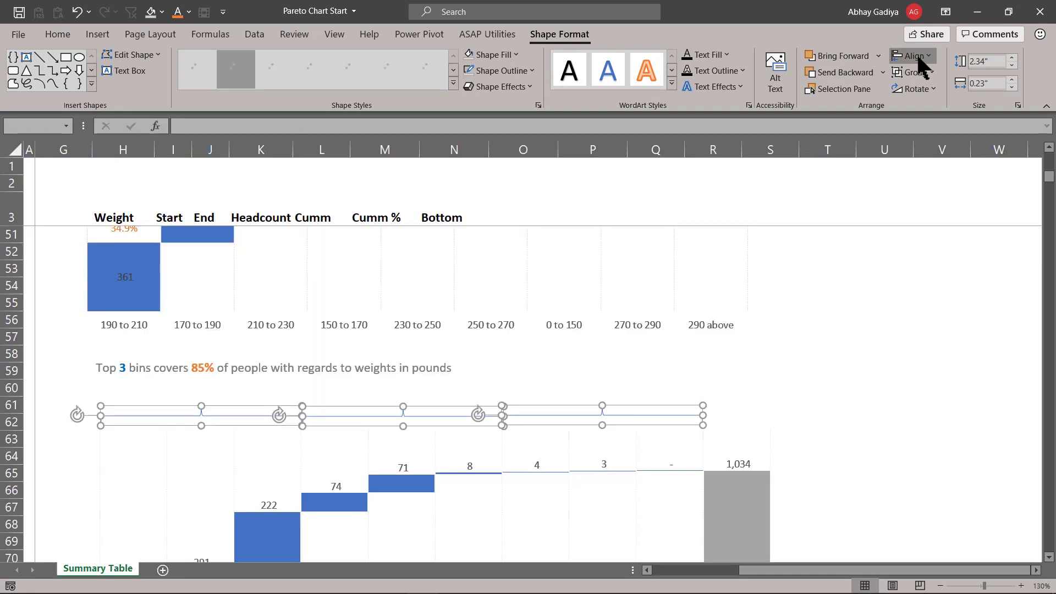
click(917, 55)
click(948, 196)
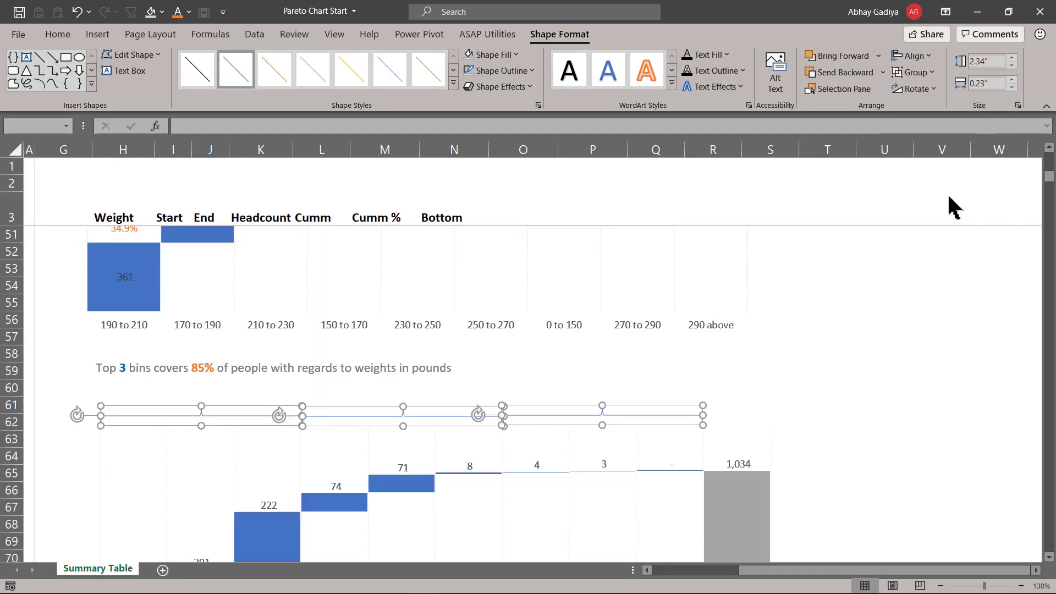
click(913, 56)
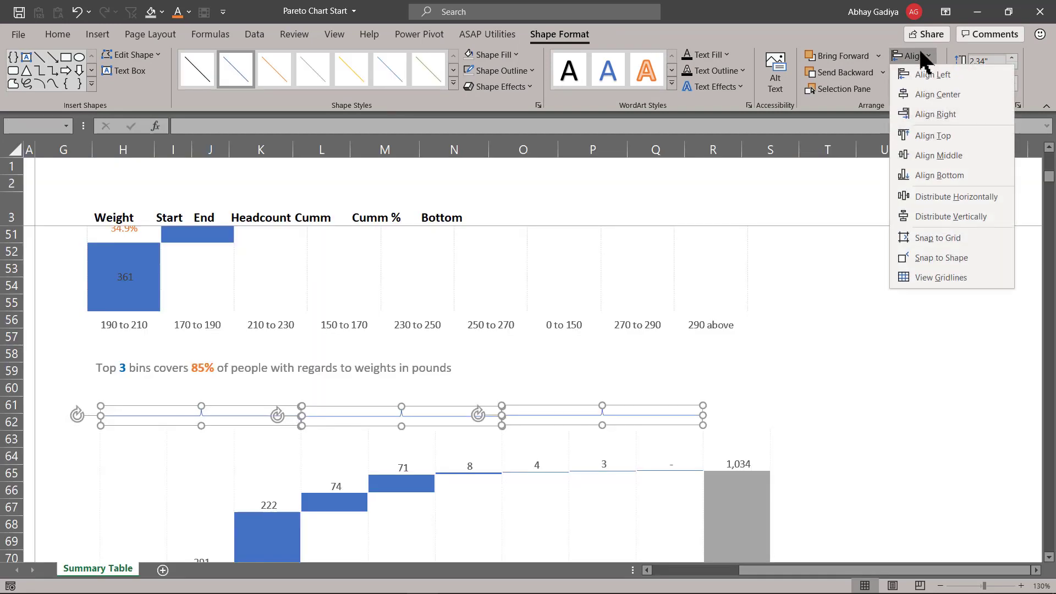
click(943, 96)
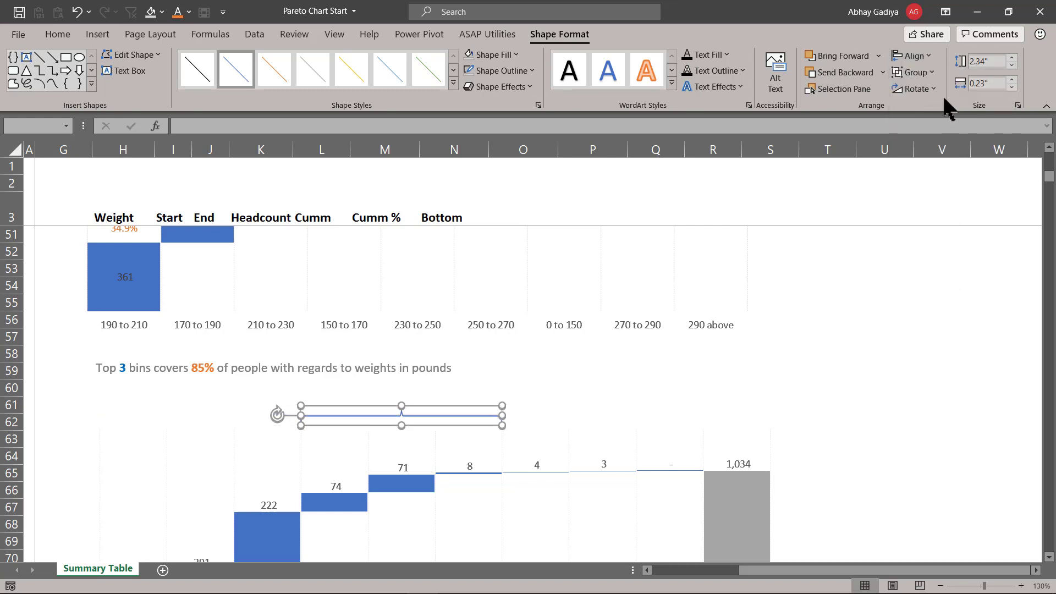
key(ctrl+z)
- Align the three braces to their middles so they sit on one line
click(914, 56)
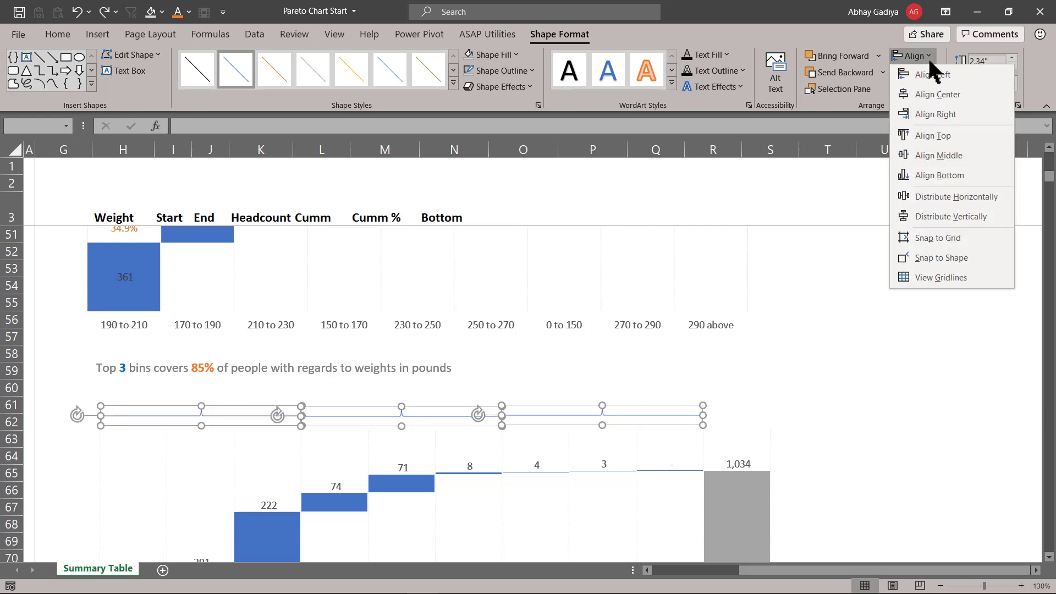
click(956, 156)
click(584, 383)
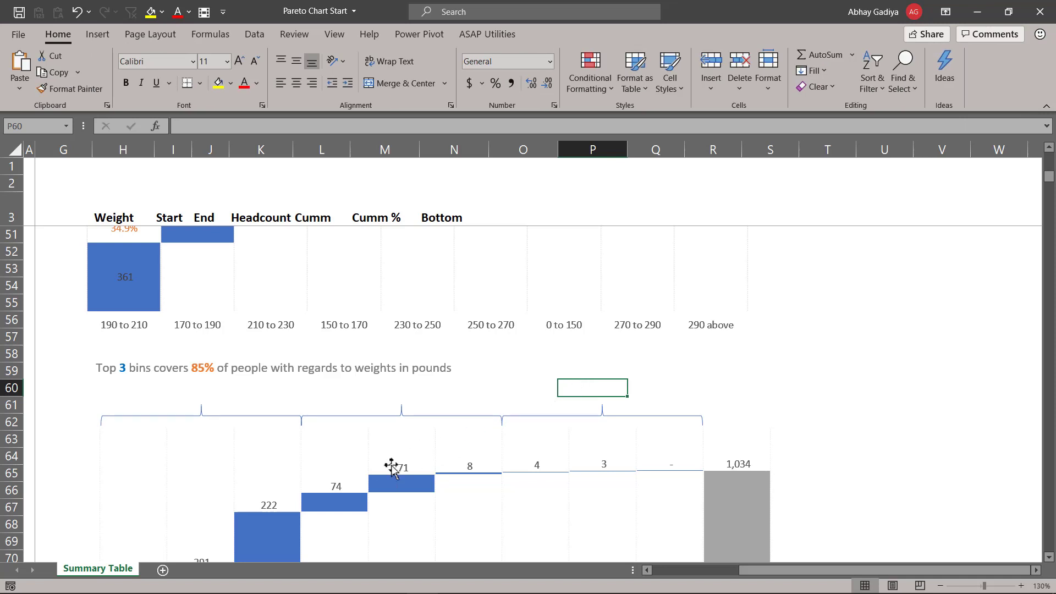
- Insert a text box above the first brace reading '84.5 % of total count'
click(99, 34)
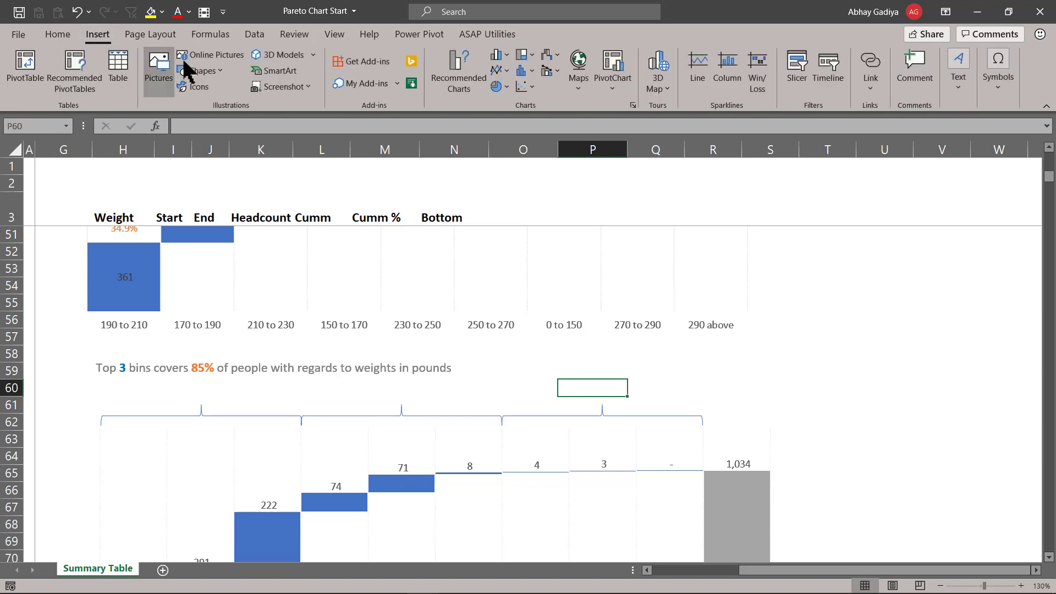
click(201, 71)
click(196, 106)
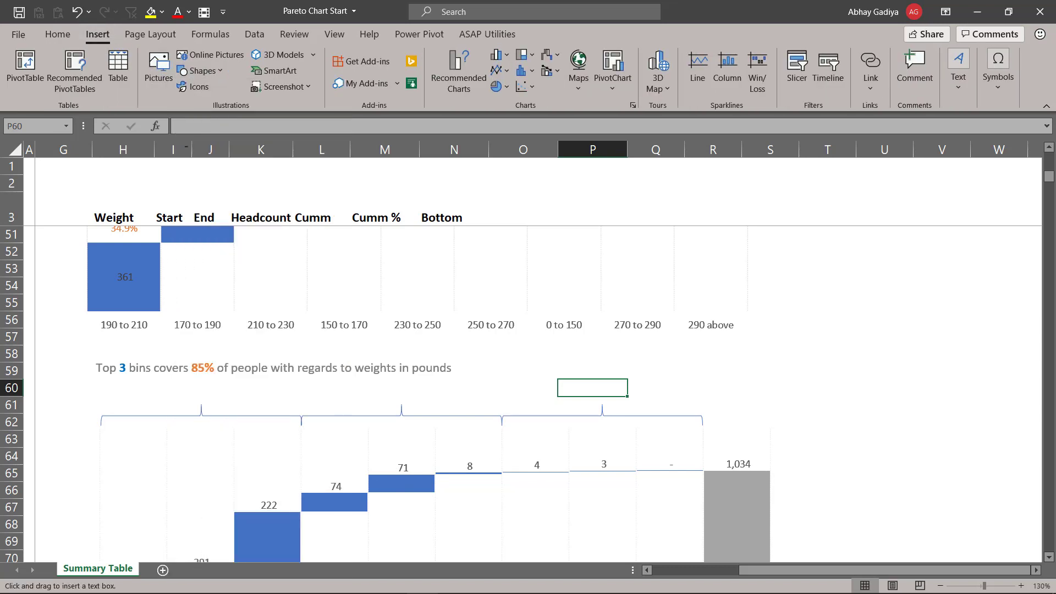
drag(118, 387, 306, 406)
click(191, 400)
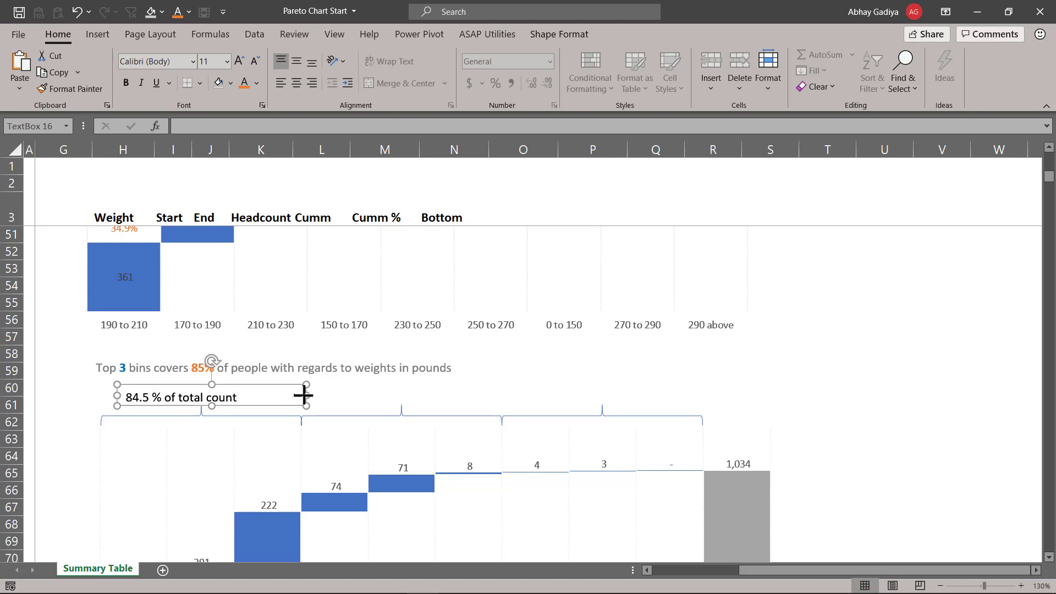
- Narrow the label text box, centre its text, and position it over the first brace
drag(304, 395, 257, 395)
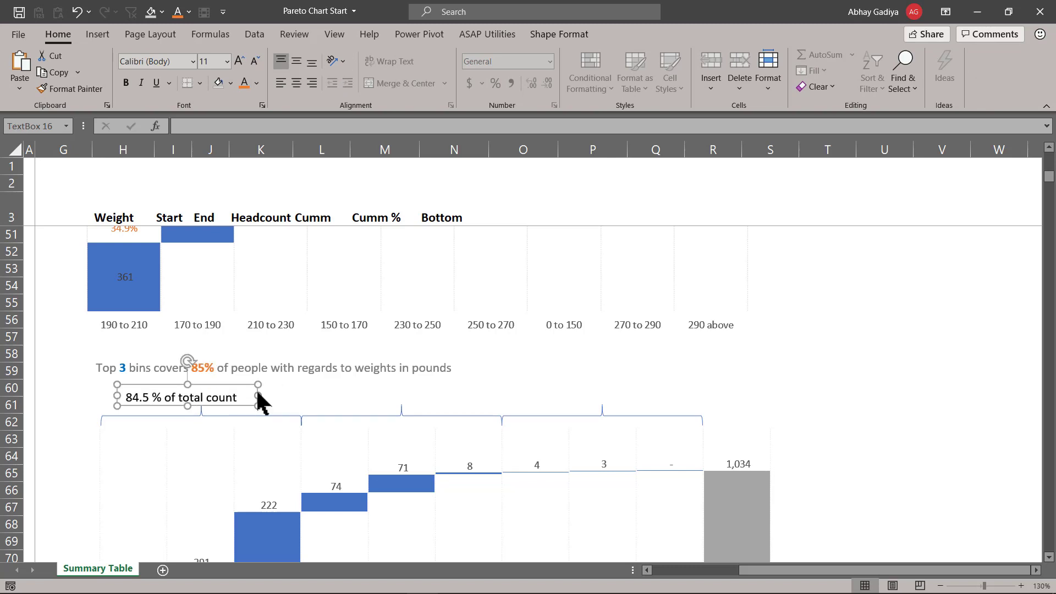
click(297, 84)
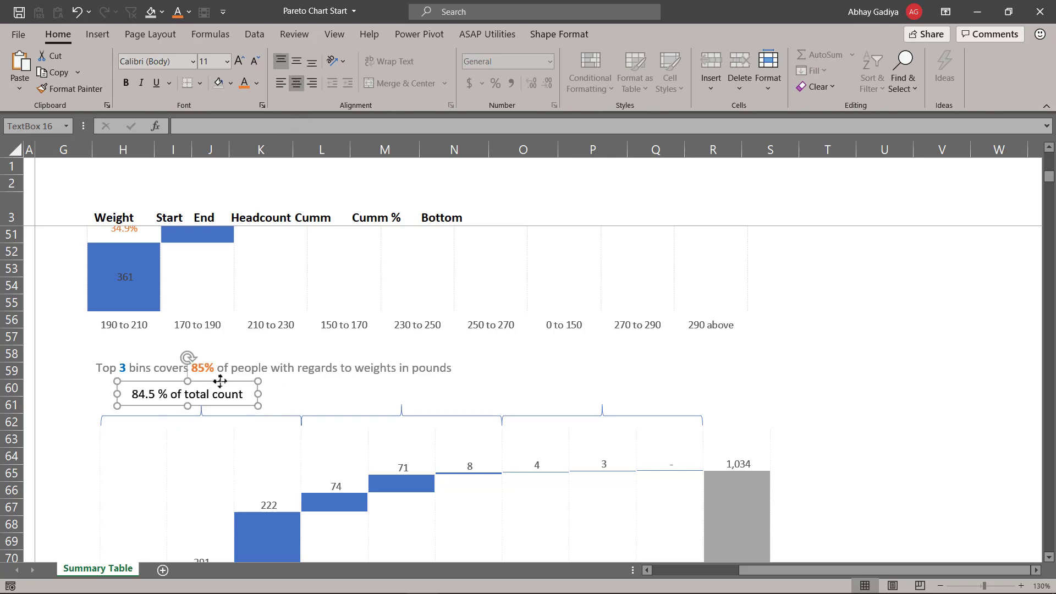
drag(220, 381, 238, 378)
- Set the label's font colour to grey
click(559, 34)
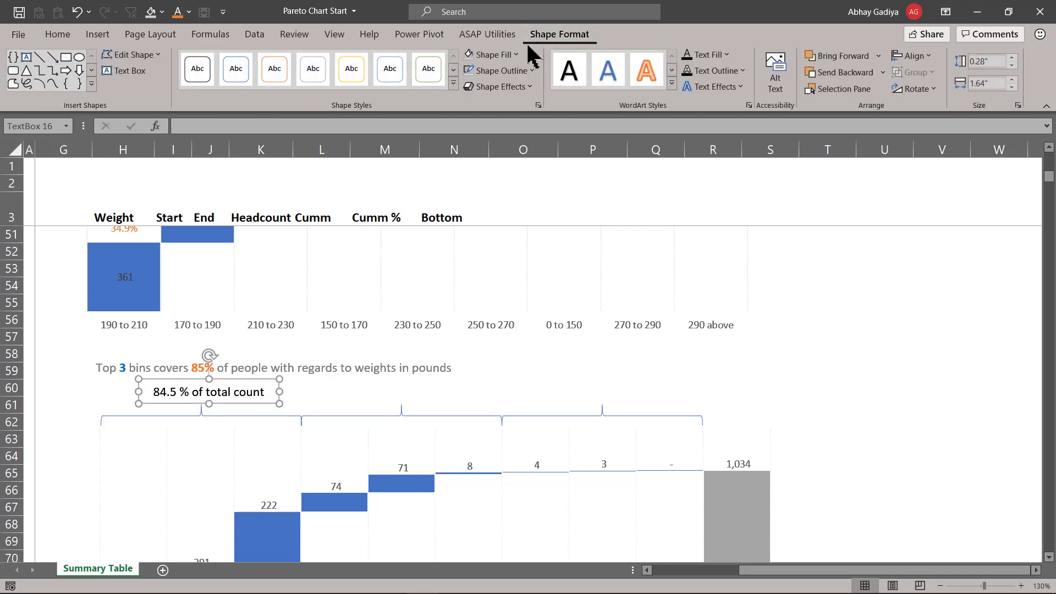
click(189, 11)
click(175, 123)
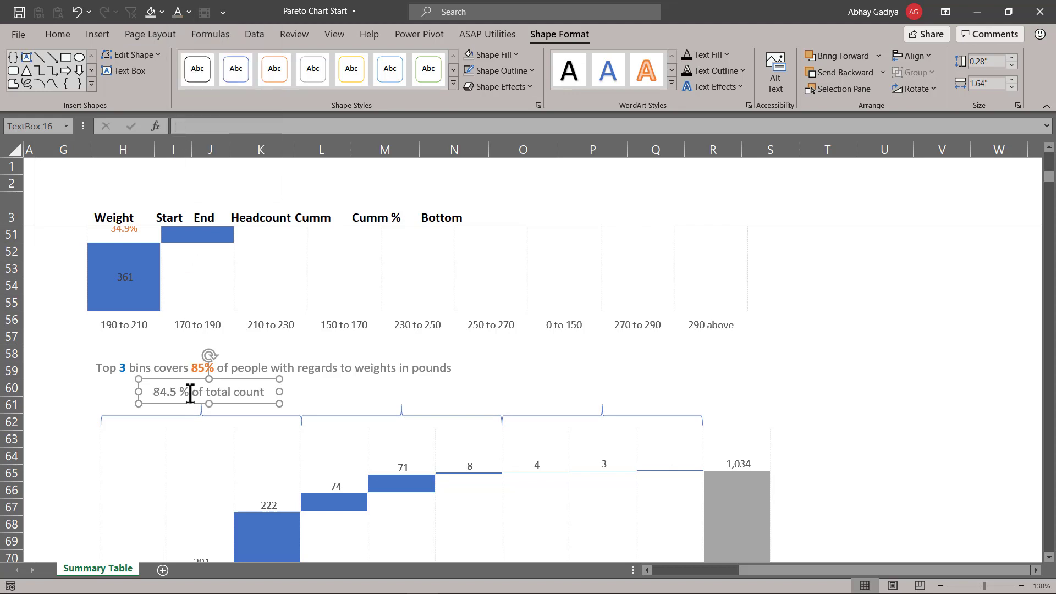
- Colour the '84.5 %' part of the label orange
drag(189, 393, 155, 393)
click(190, 13)
click(228, 68)
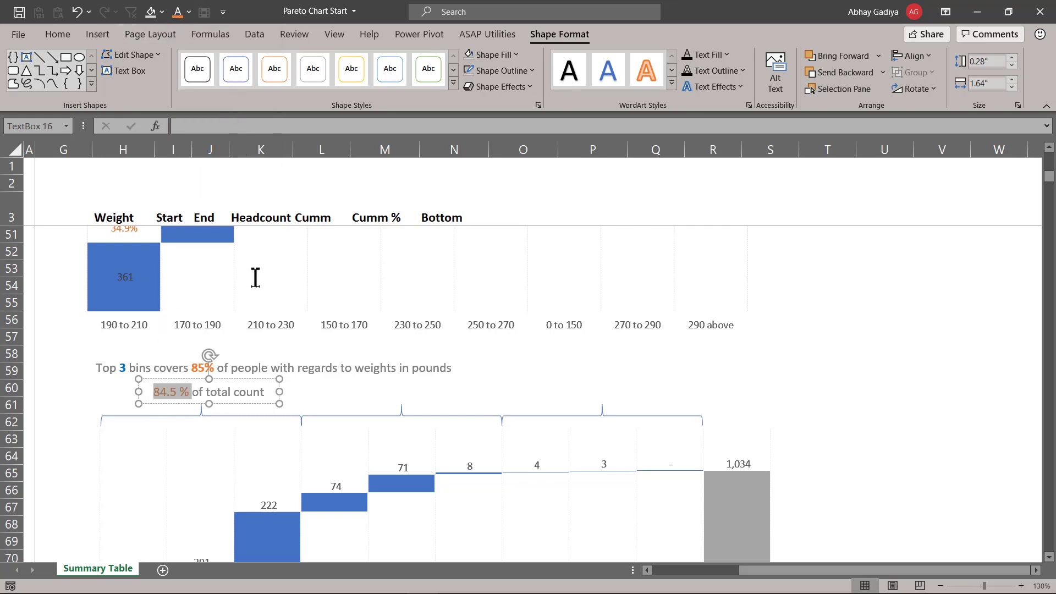
- Reduce the label's font size to 10 pt
click(267, 379)
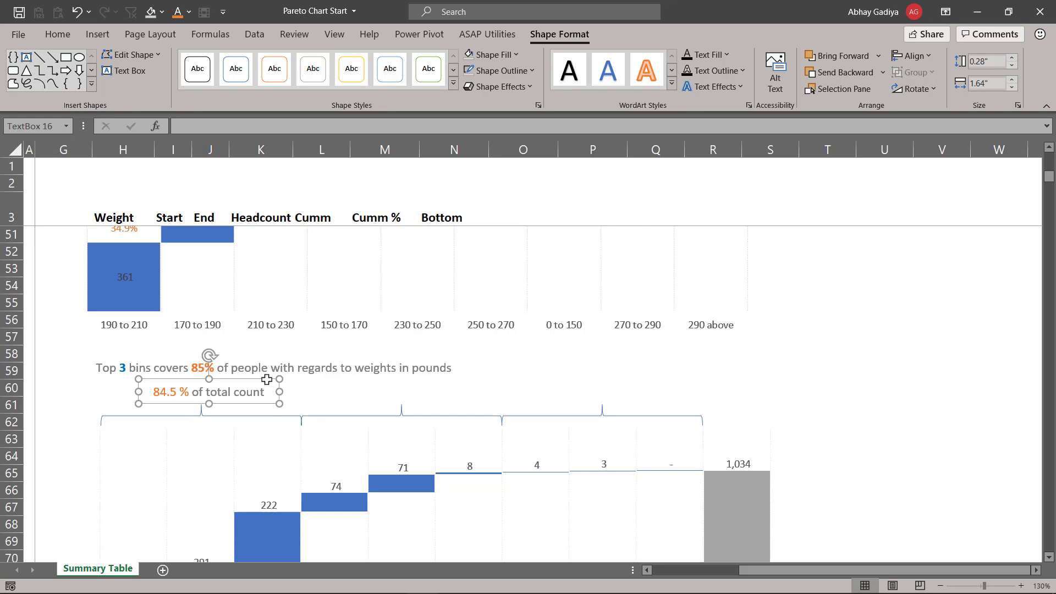
click(60, 34)
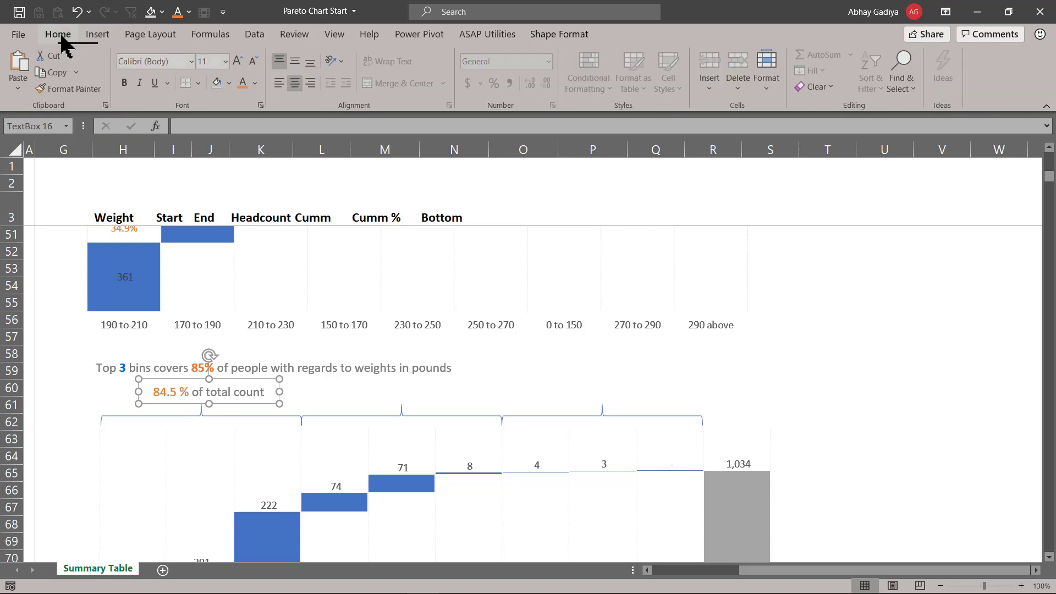
click(255, 61)
- Copy the label over the second brace and change its percentage to 14.8
drag(245, 379, 455, 380)
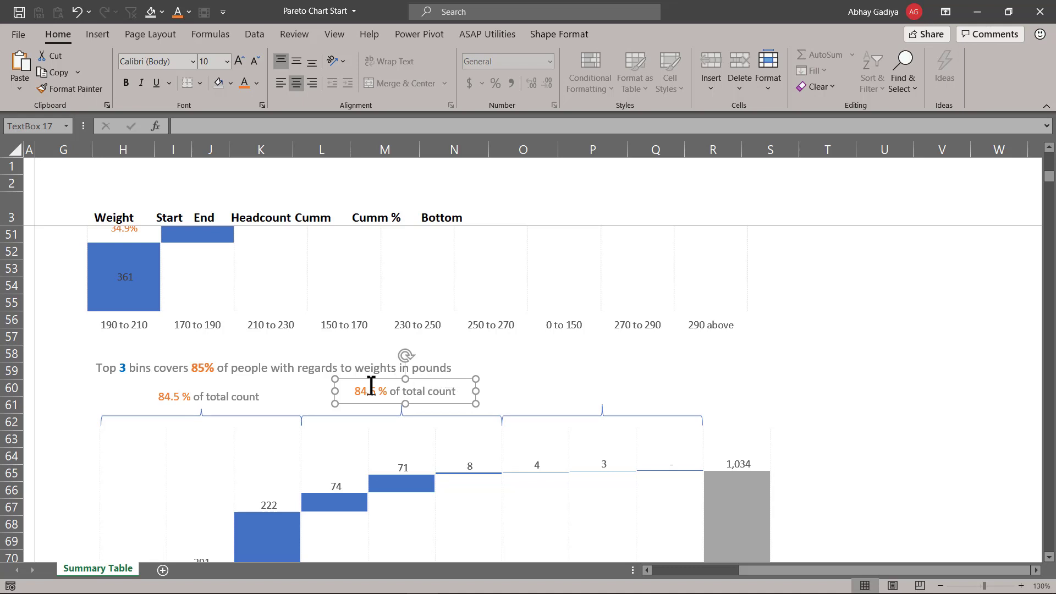
drag(355, 390, 382, 391)
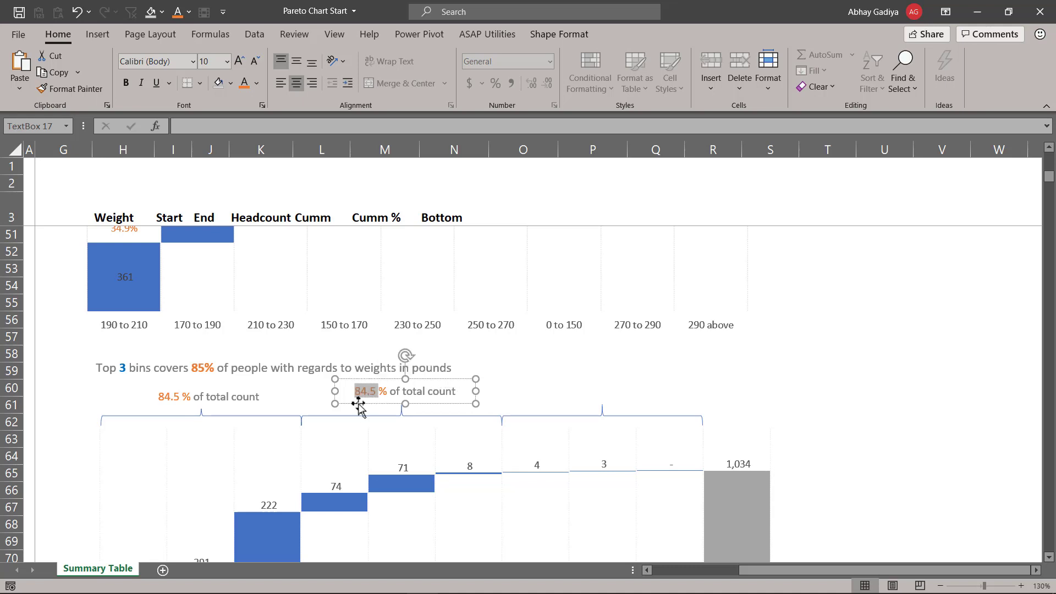
text(14.8)
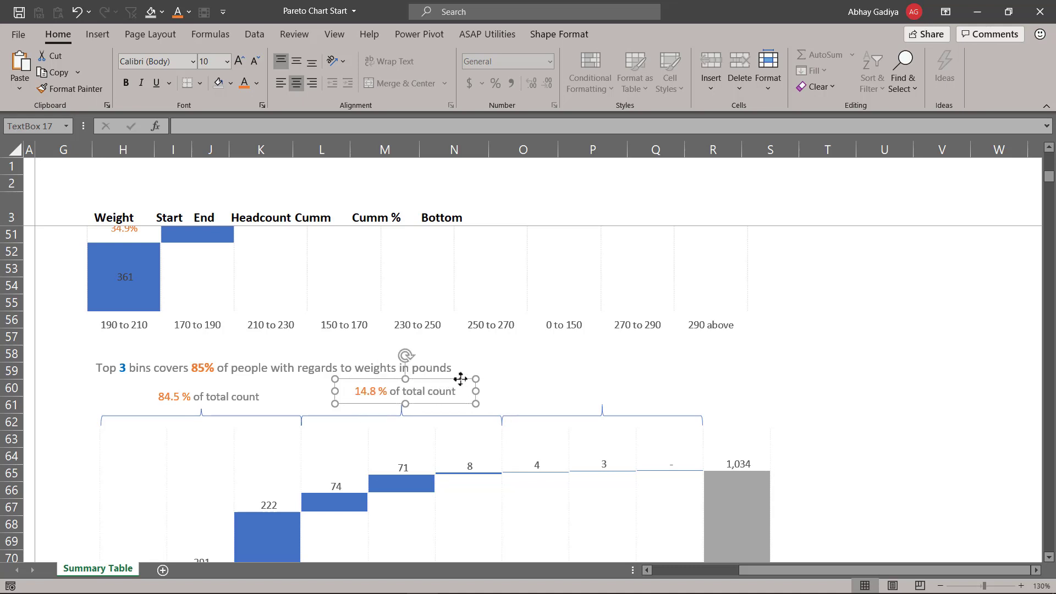
- Duplicate the label, place it over the third brace, and change its percentage to 0.7
key(ctrl+d)
drag(461, 381, 640, 383)
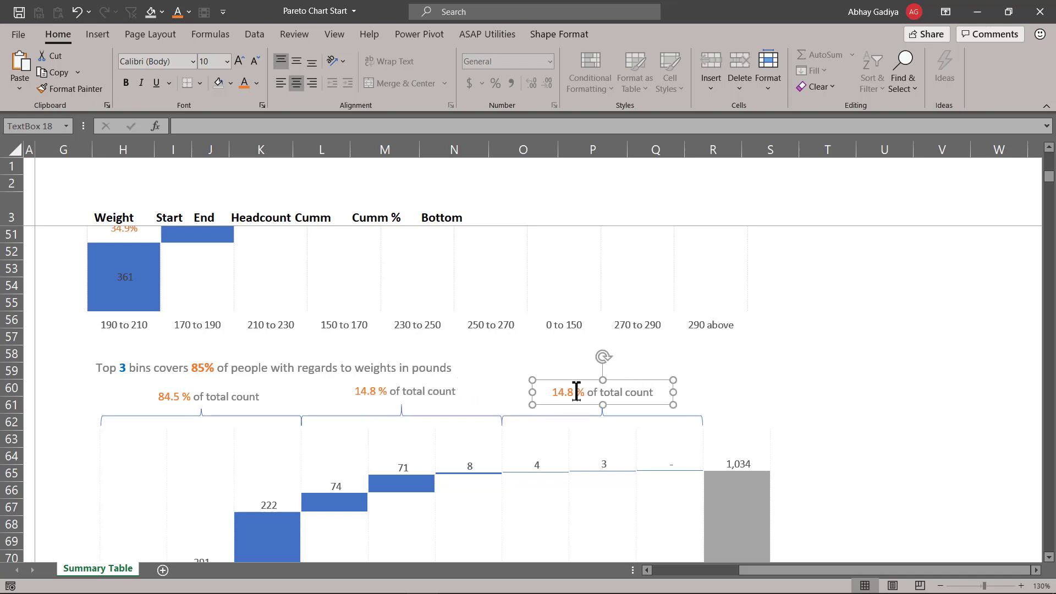
drag(576, 392, 537, 388)
text(0.7)
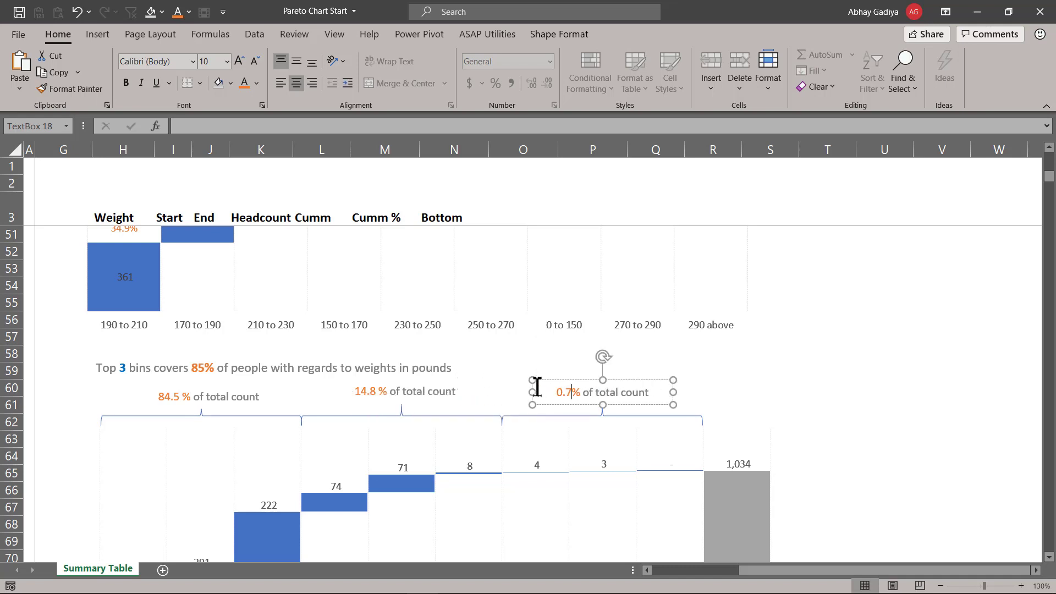
click(546, 363)
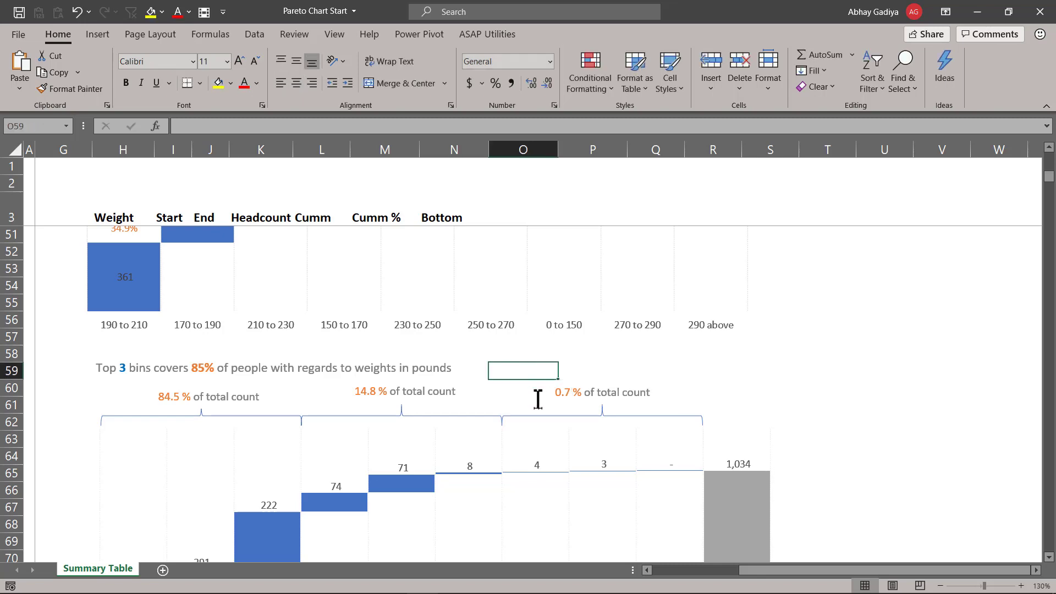
- Check the cumulative percentage values in the source table
scroll(536, 400, up, 15)
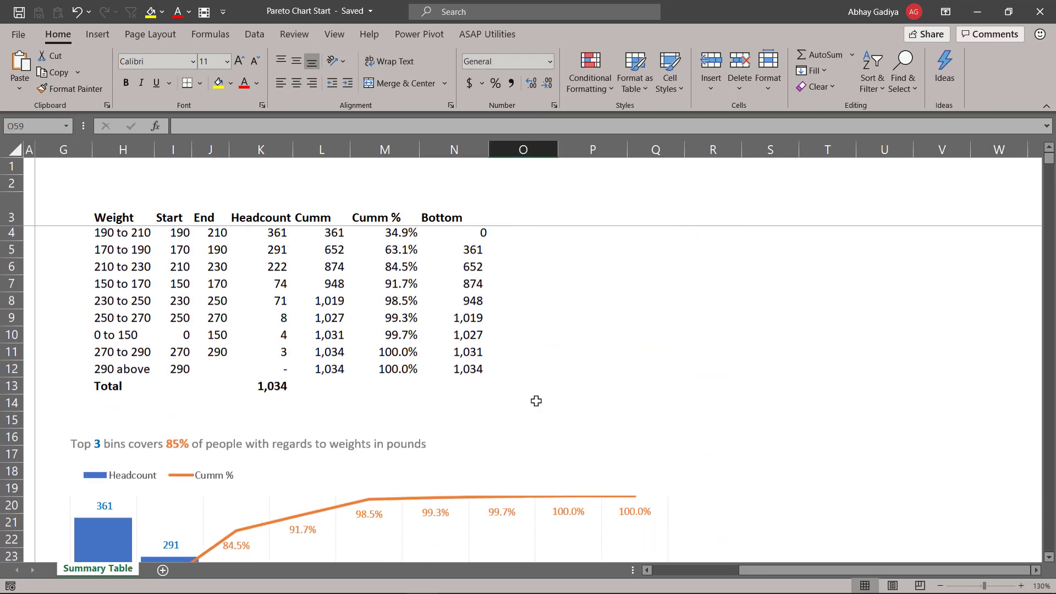
click(399, 236)
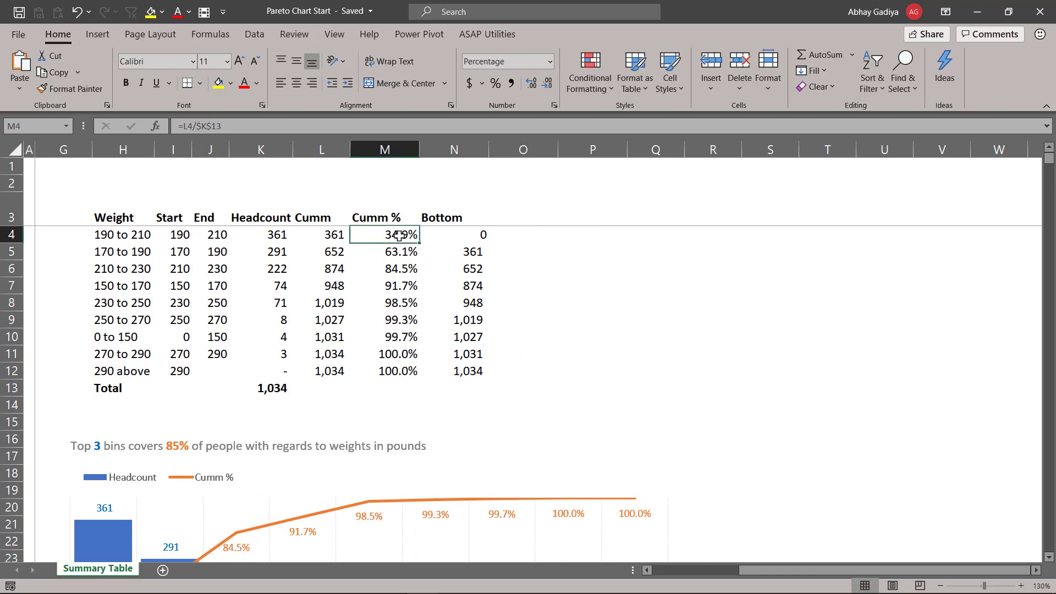
drag(403, 235, 407, 270)
click(407, 271)
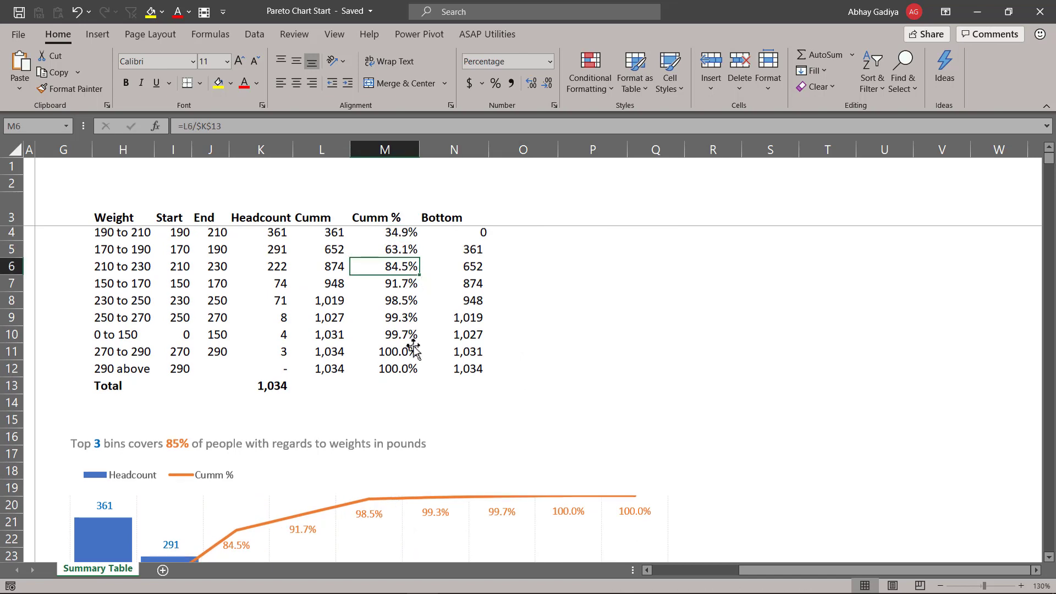
scroll(413, 339, down, 15)
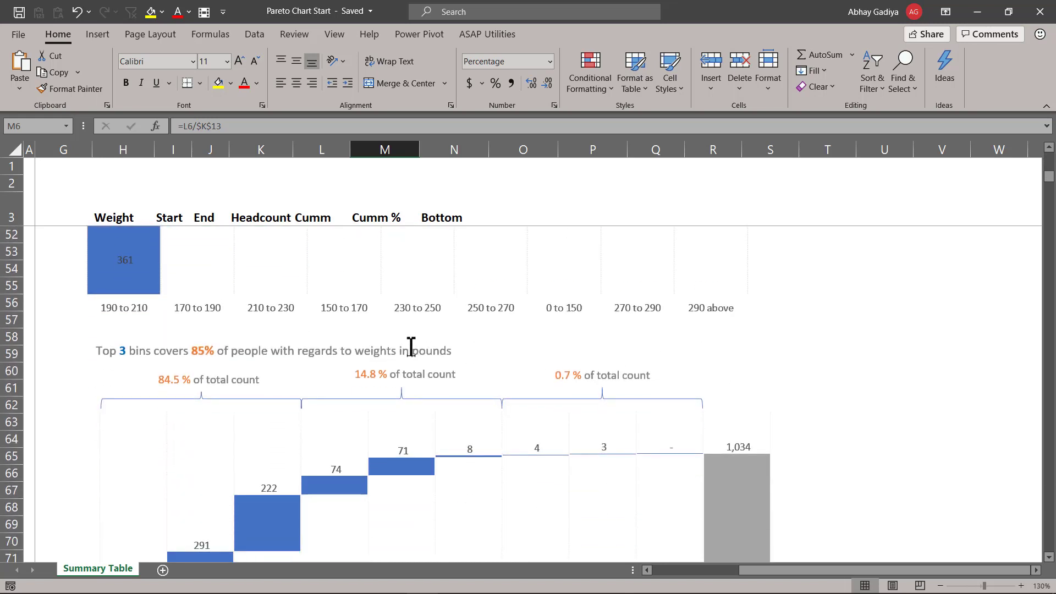
- Align the three percentage labels to their middles so they sit on one line
click(263, 383)
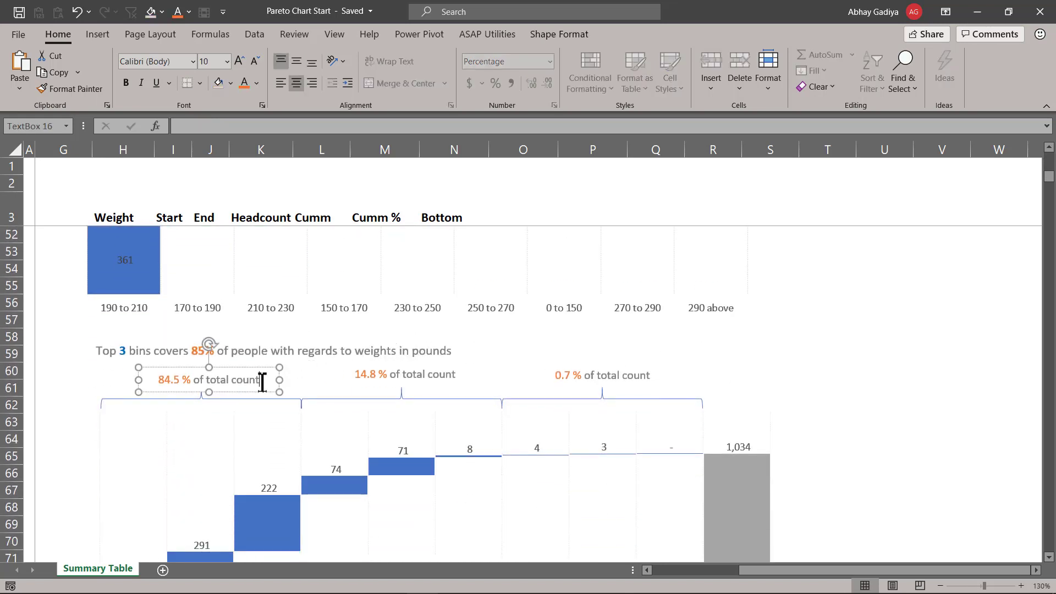
shift+click(404, 374)
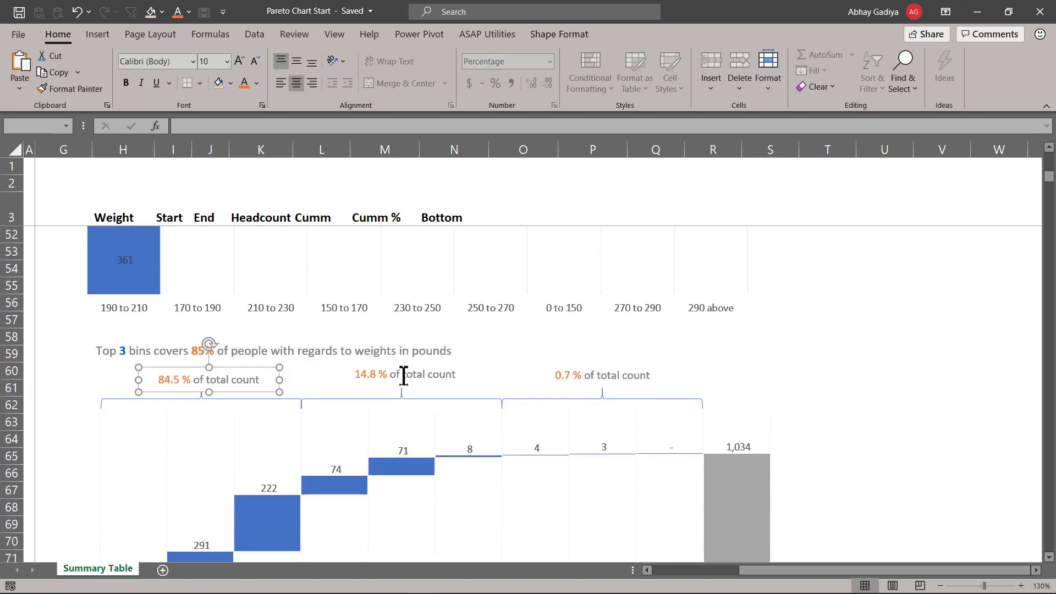
shift+click(576, 379)
click(553, 27)
click(914, 55)
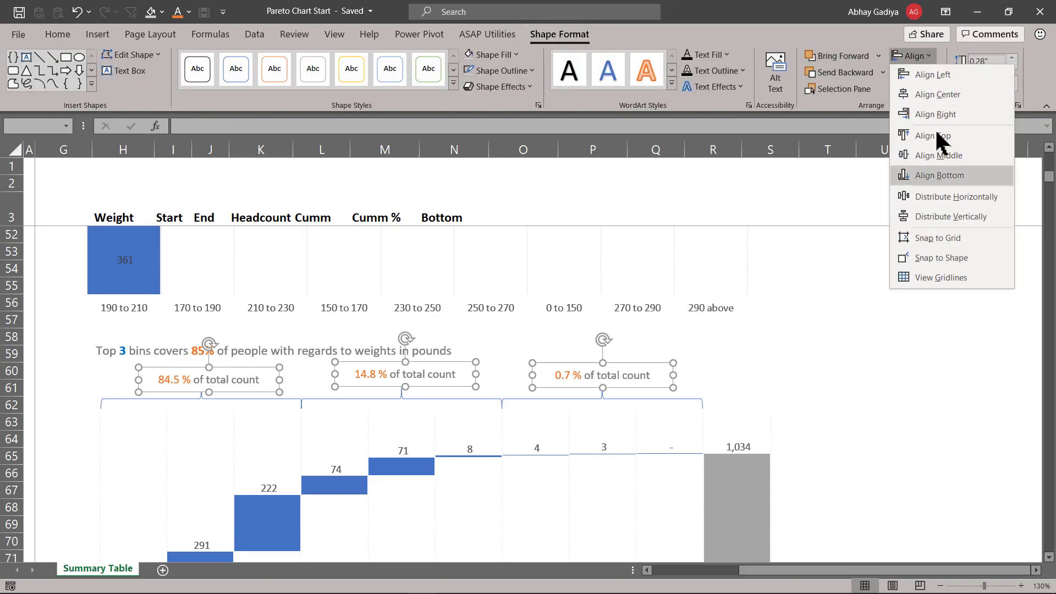
click(938, 155)
click(773, 354)
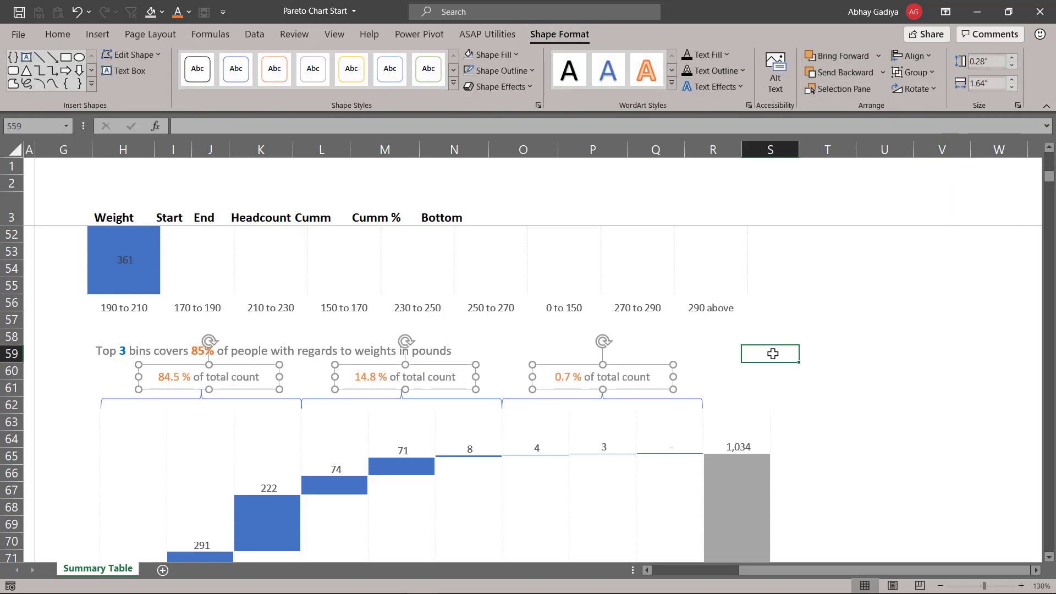
- Review the finished waterfall chart with its subtitle, braces and percentage labels
scroll(601, 354, down, 3)
key(ctrl+F1)
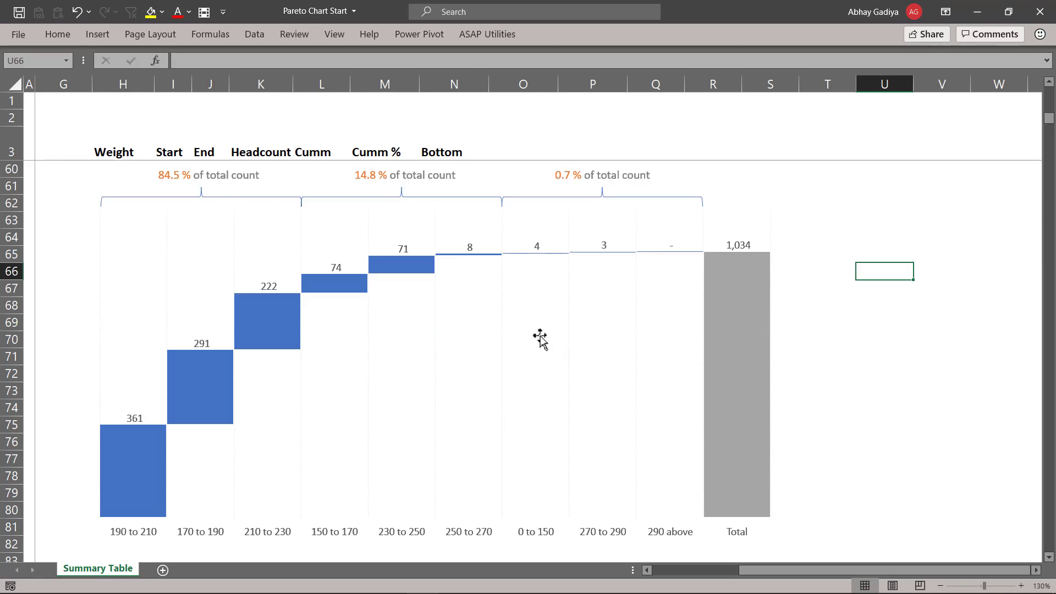
scroll(539, 338, up, 2)
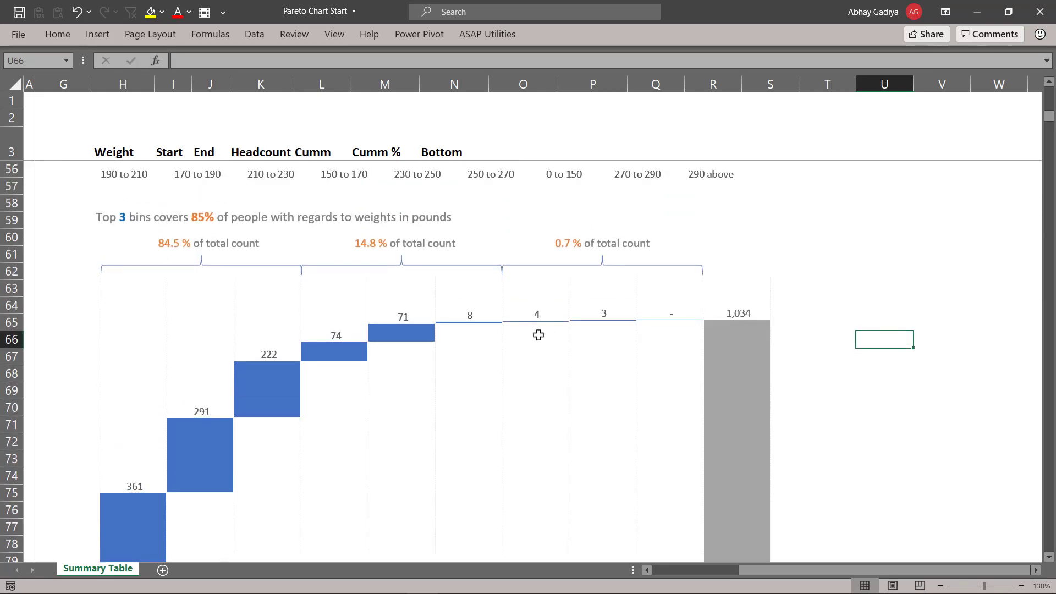
scroll(536, 336, down, 1)
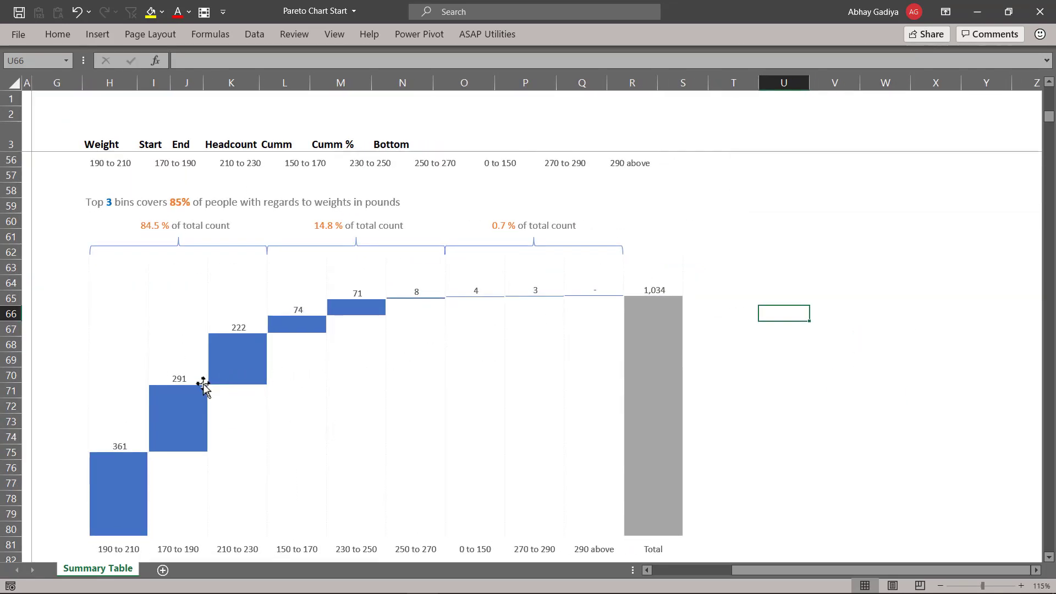